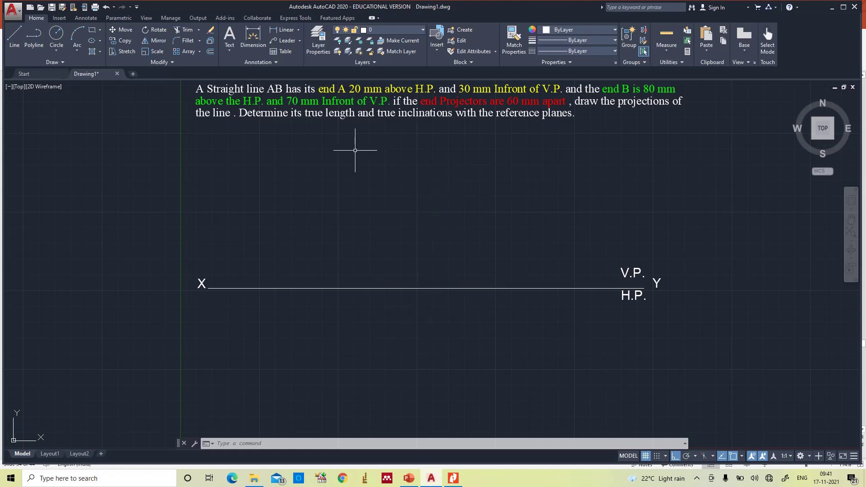
Step: Examine the worked solution for straight line AB on the PowerPoint slide and return to the AutoCAD drawing
{"action": "left_click", "coordinate": [409, 481]}
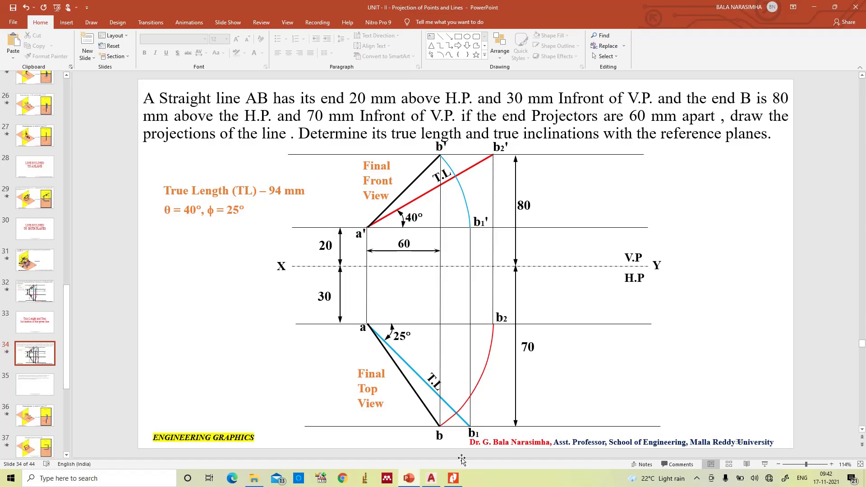
{"action": "left_click", "coordinate": [437, 480]}
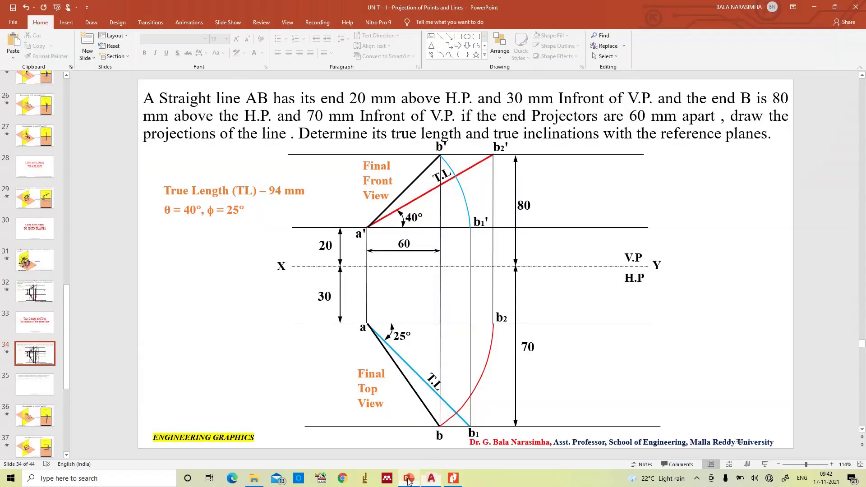
{"action": "left_click", "coordinate": [409, 478]}
{"action": "left_click", "coordinate": [431, 480]}
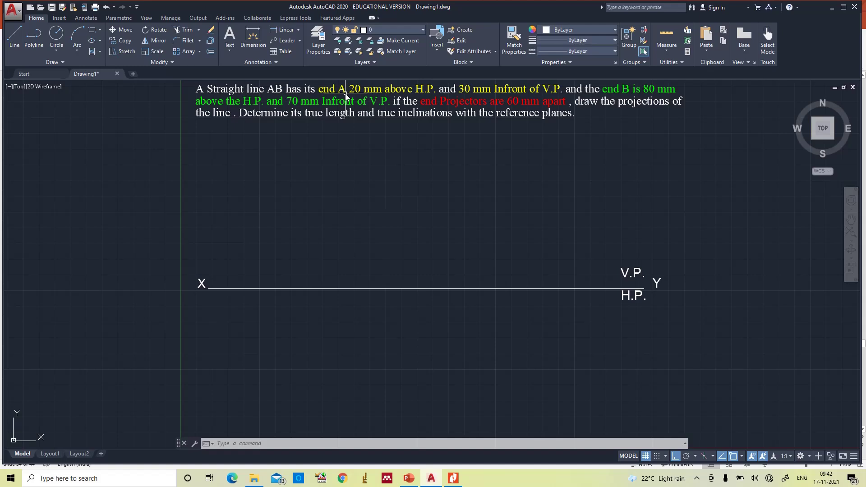
Step: Draw a 20 mm vertical line upward from a point on the XY line near X
{"action": "type", "text": "l"}
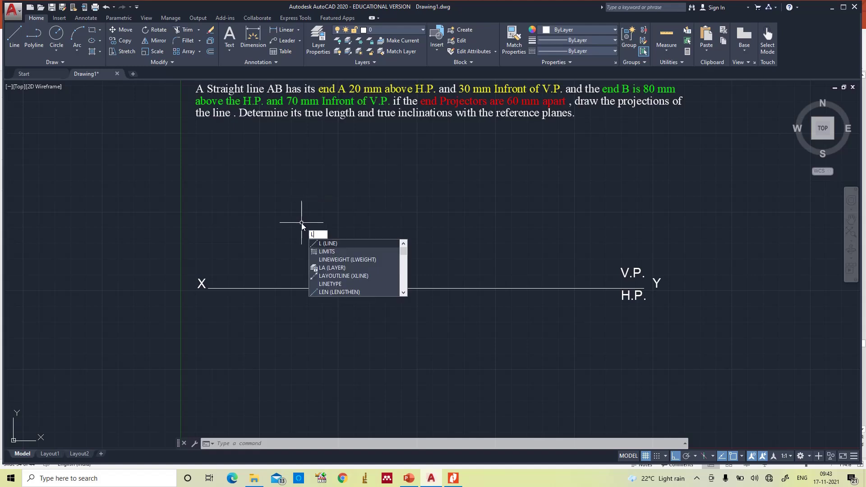
{"action": "key", "text": "Return"}
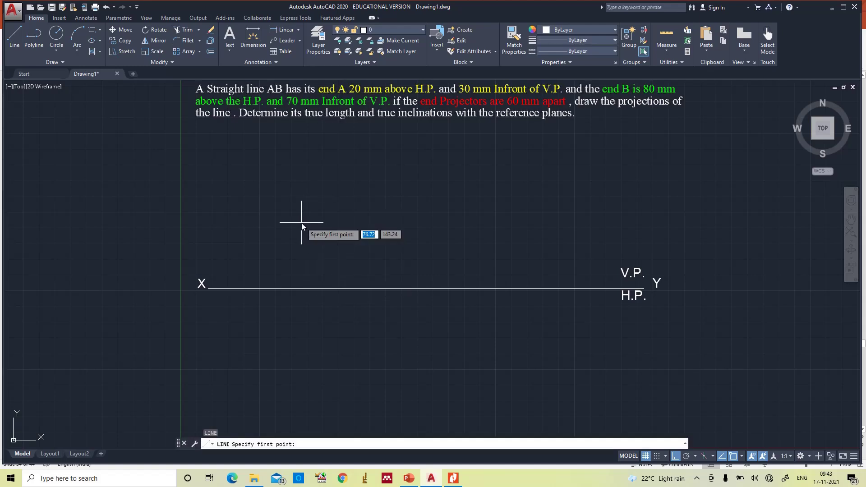
{"action": "left_click", "coordinate": [254, 288]}
{"action": "type", "text": "20"}
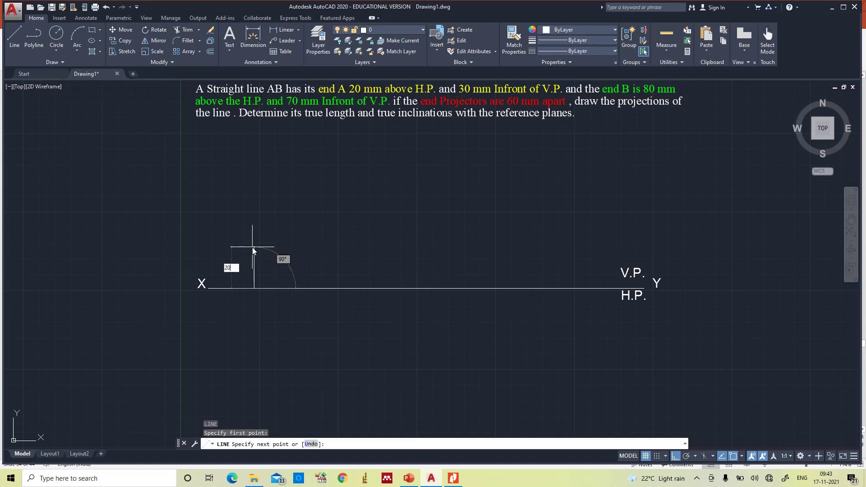
{"action": "key", "text": "Return"}
{"action": "key", "text": "Return"}
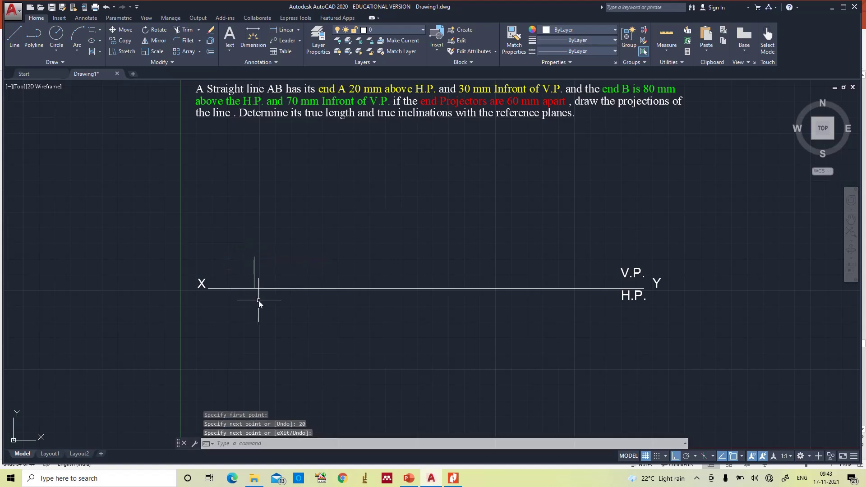
Step: Draw a 30 mm vertical line downward from the foot of the 20 mm line on XY
{"action": "key", "text": "Return"}
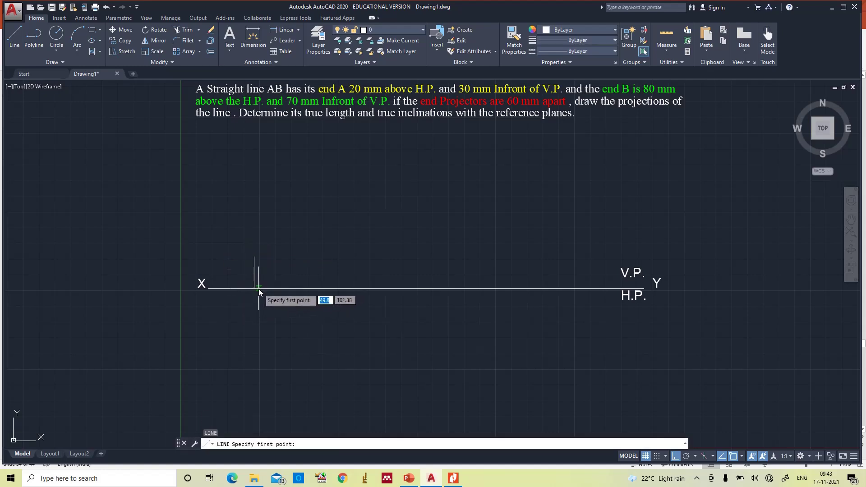
{"action": "left_click", "coordinate": [255, 289]}
{"action": "type", "text": "30"}
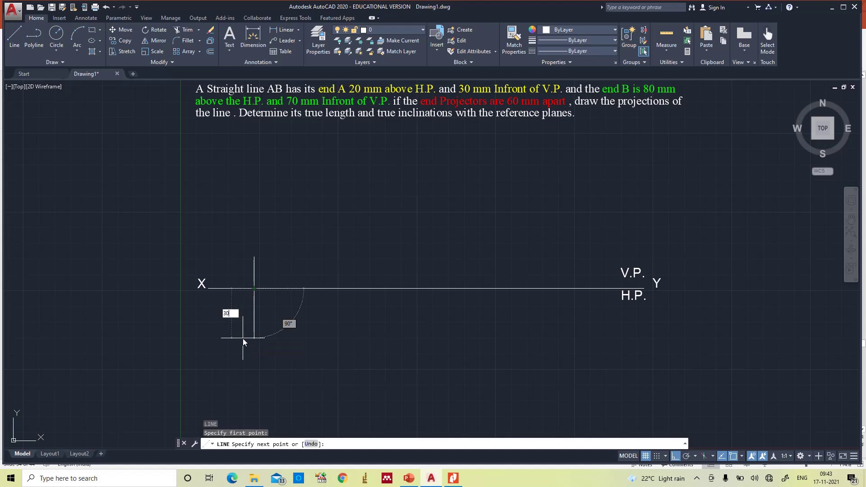
{"action": "key", "text": "Return"}
{"action": "key", "text": "Escape"}
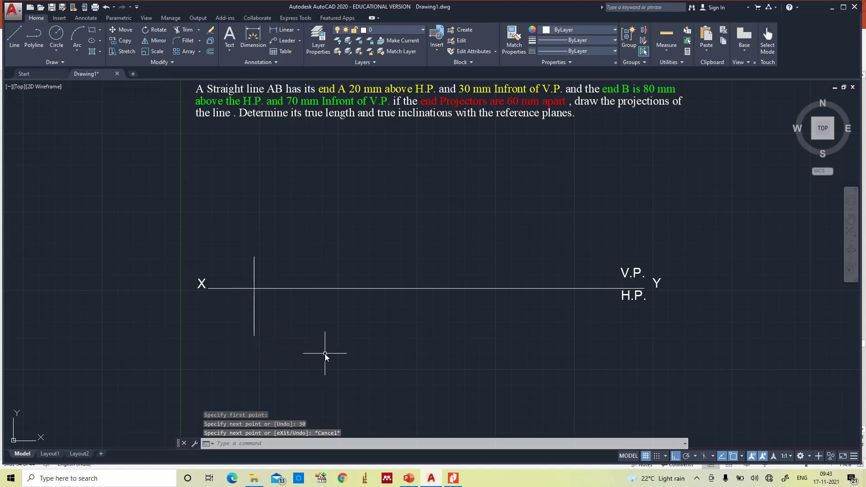
Step: Label the projector's upper end a' and its lower end a with single-line text, keeping the default height and rotation
{"action": "type", "text": "text"}
{"action": "key", "text": "Return"}
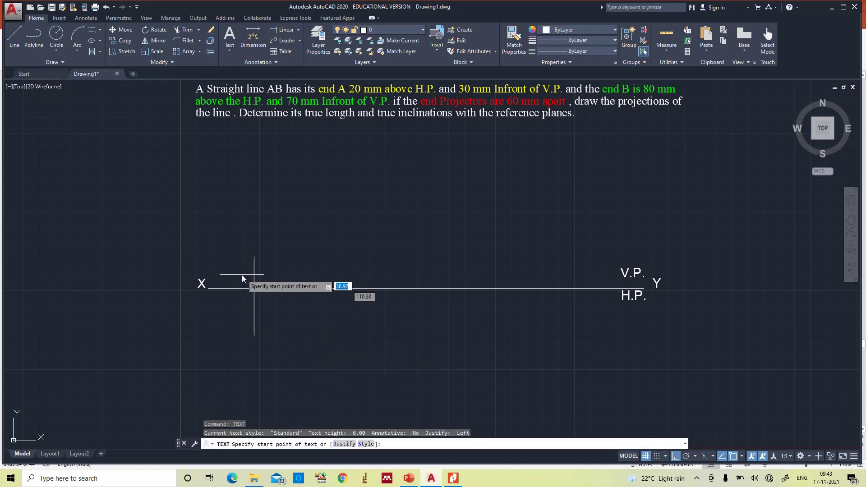
{"action": "left_click", "coordinate": [246, 255]}
{"action": "key", "text": "Return"}
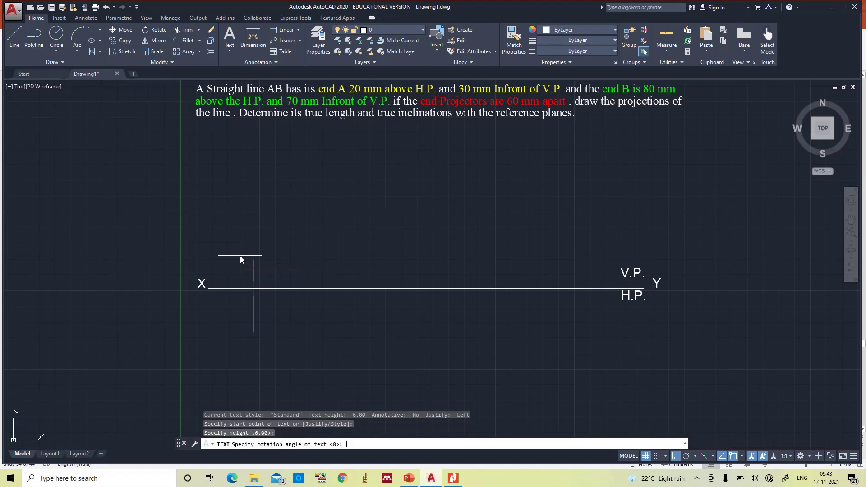
{"action": "key", "text": "Return"}
{"action": "type", "text": "a'"}
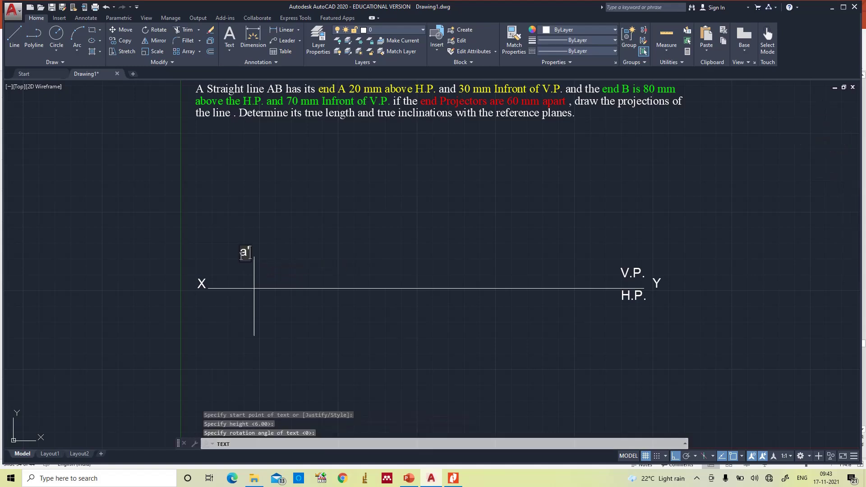
{"action": "left_click", "coordinate": [245, 337]}
{"action": "type", "text": "a"}
{"action": "left_click", "coordinate": [262, 362]}
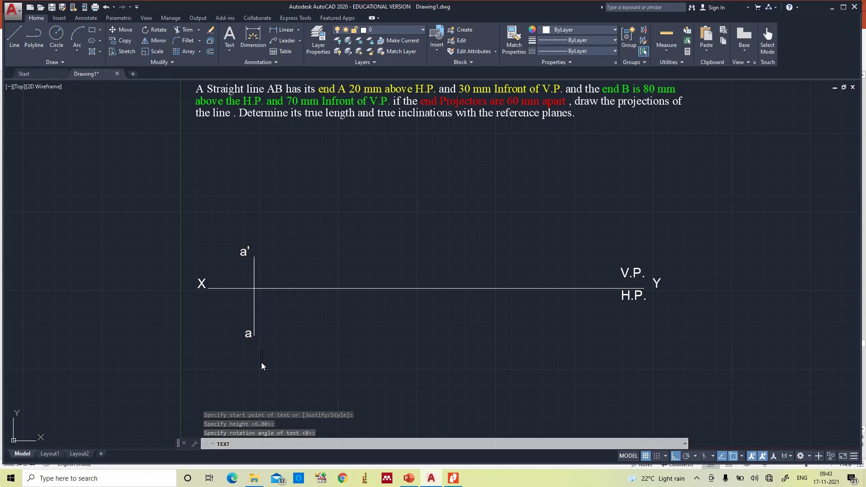
{"action": "key", "text": "Escape"}
Step: Add a linear dimension from a' to the XY line, placed on the X side of the projector
{"action": "left_click", "coordinate": [281, 29]}
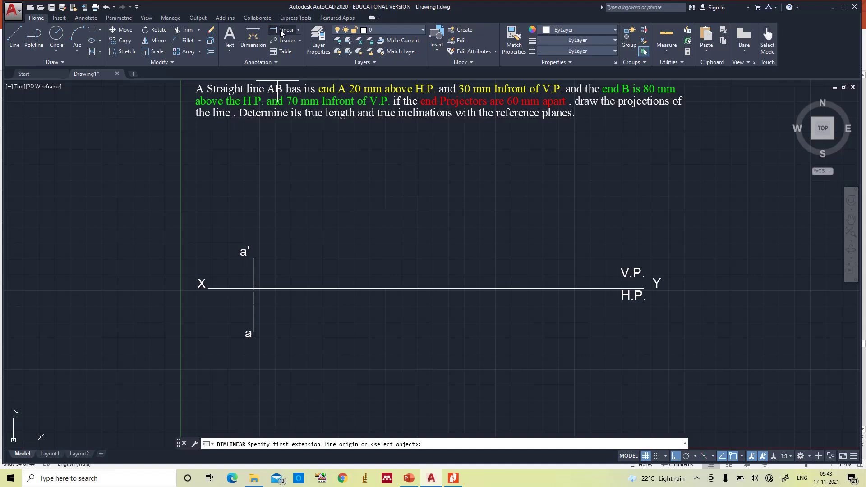
{"action": "left_click", "coordinate": [255, 258]}
{"action": "left_click", "coordinate": [254, 288]}
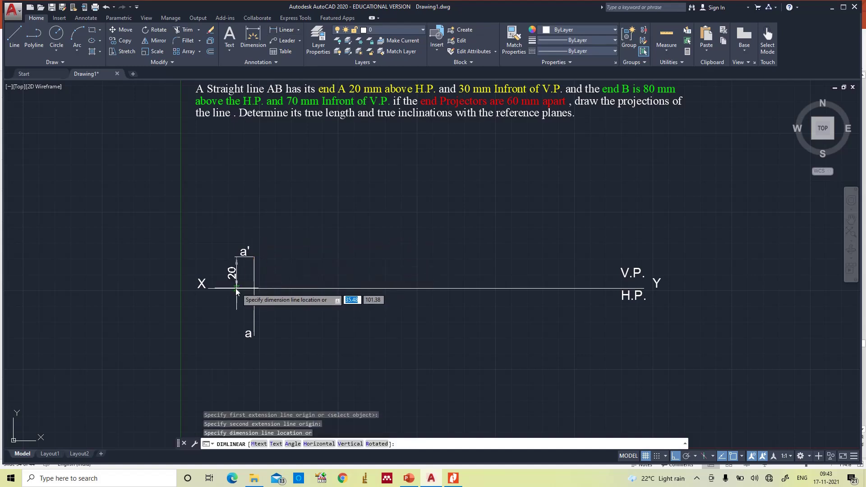
{"action": "left_click", "coordinate": [229, 289]}
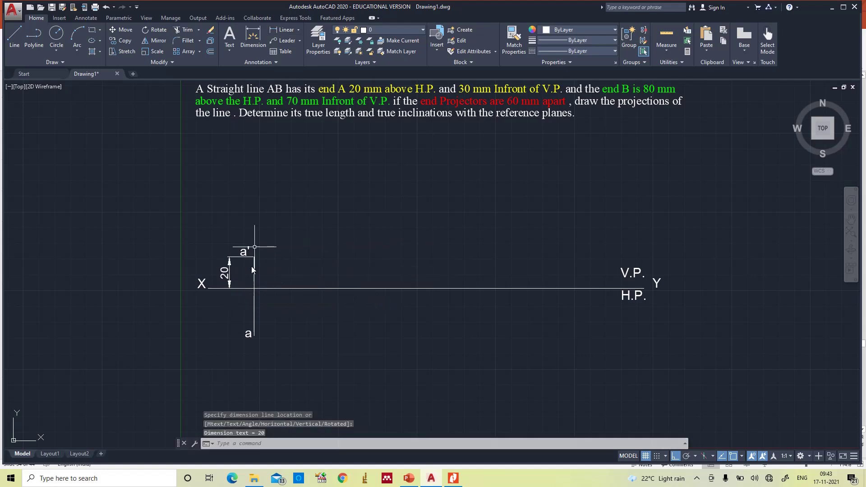
Step: Add a linear dimension from the XY line to point a, in line with the dimension above it
{"action": "left_click", "coordinate": [280, 31]}
{"action": "left_click", "coordinate": [254, 289]}
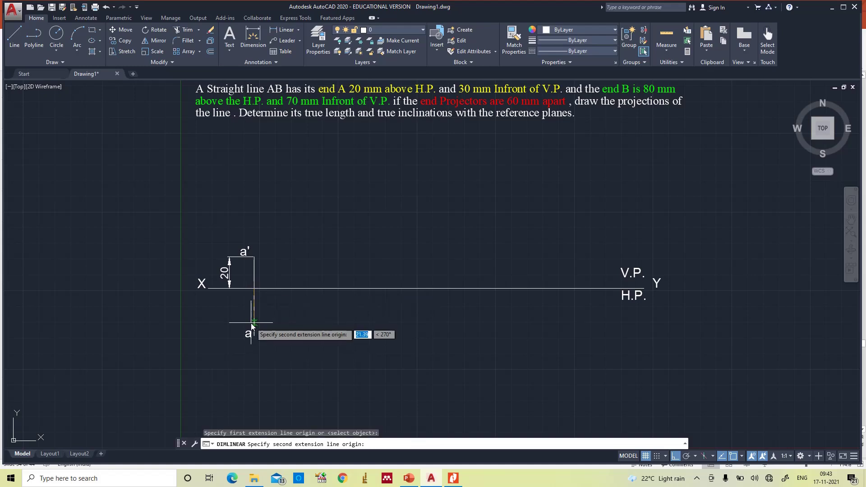
{"action": "left_click", "coordinate": [253, 336]}
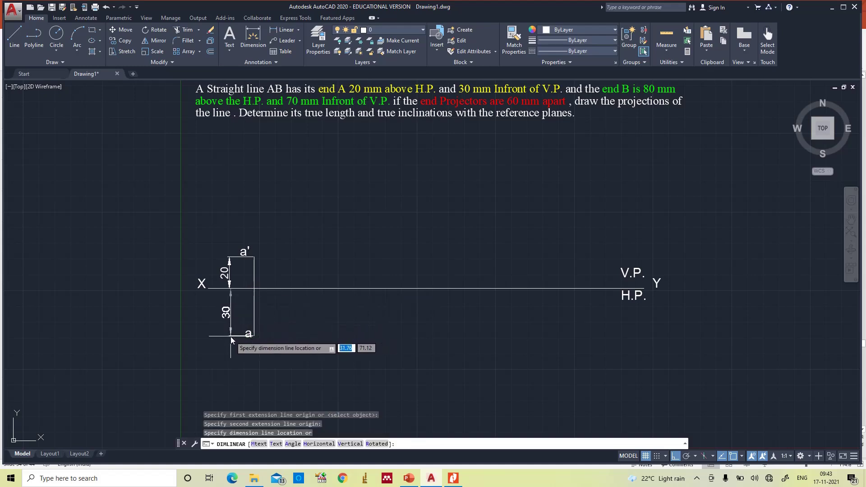
{"action": "left_click", "coordinate": [228, 336]}
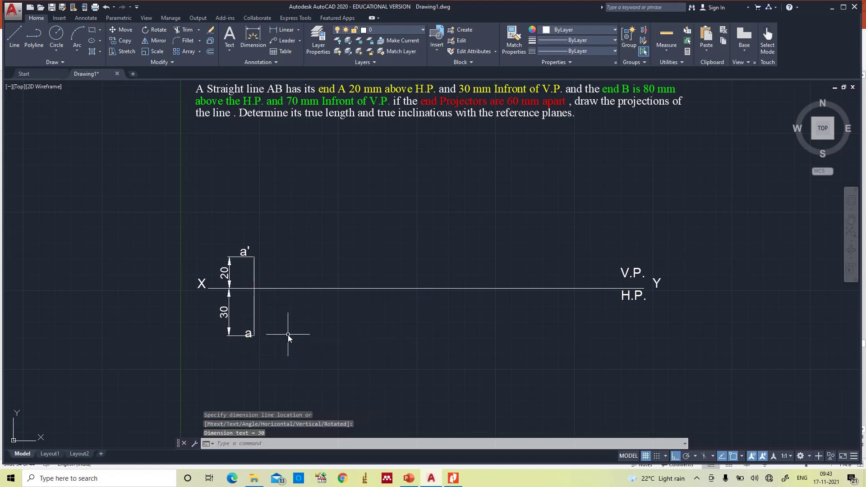
Step: Move the a' label to just above the upper end of the projector, clear of the dimension's extension line
{"action": "left_click", "coordinate": [243, 251]}
{"action": "left_click", "coordinate": [239, 255]}
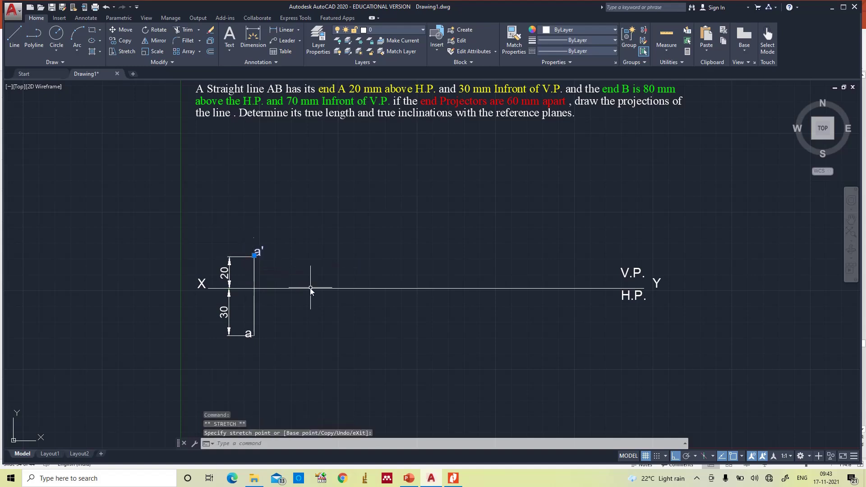
{"action": "key", "text": "Escape"}
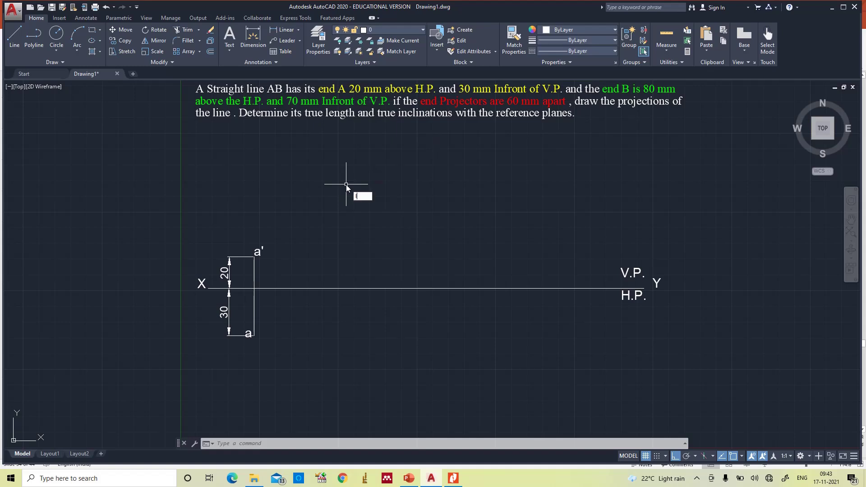
Step: Draw a 60 mm horizontal line from a' toward Y to locate the projector of end B
{"action": "key", "text": "Return"}
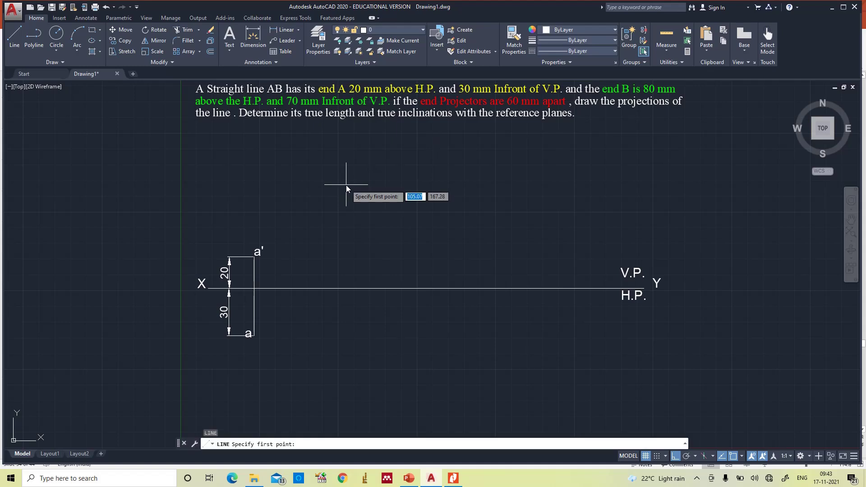
{"action": "left_click", "coordinate": [255, 258]}
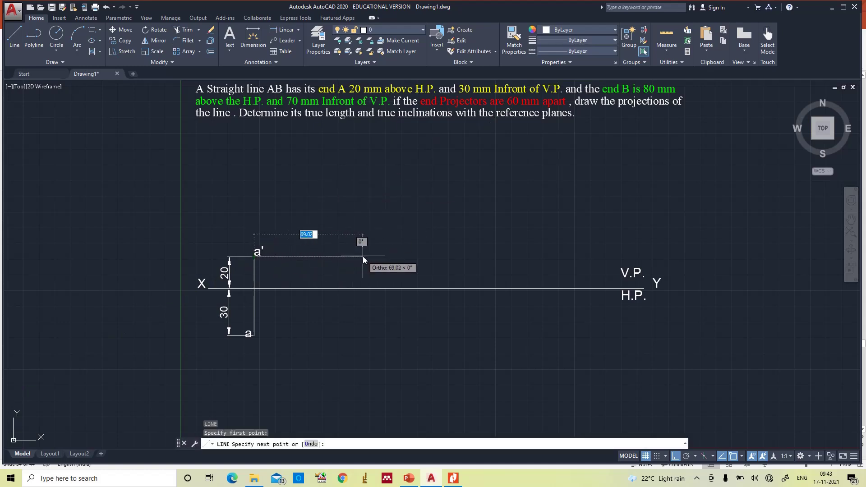
{"action": "type", "text": "60"}
{"action": "key", "text": "Return"}
{"action": "key", "text": "Escape"}
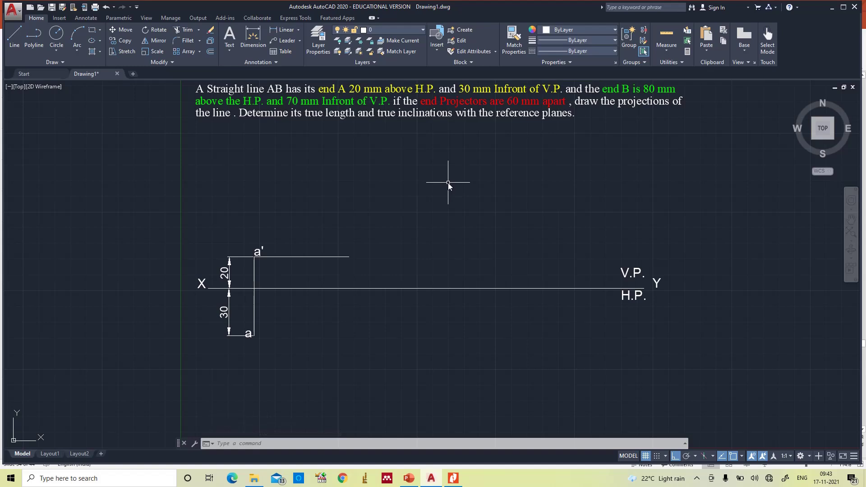
Step: Draw a 60 mm vertical line upward from the free end of the horizontal line through a'
{"action": "key", "text": "Return"}
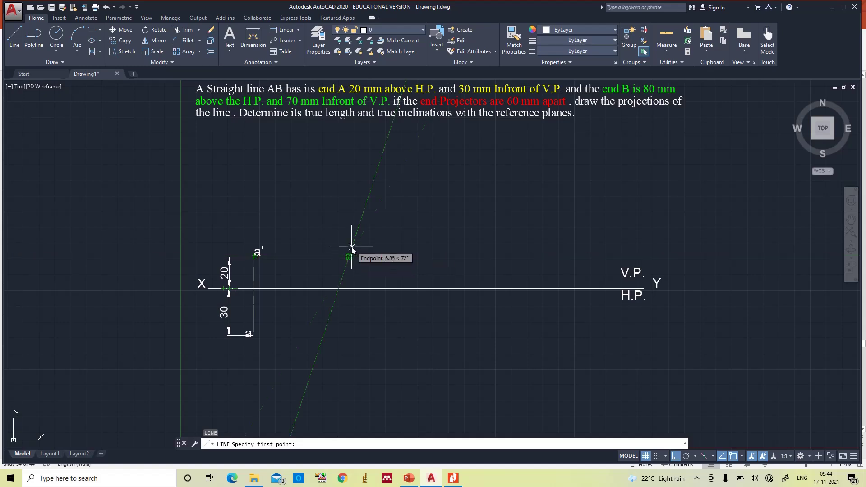
{"action": "left_click", "coordinate": [351, 258]}
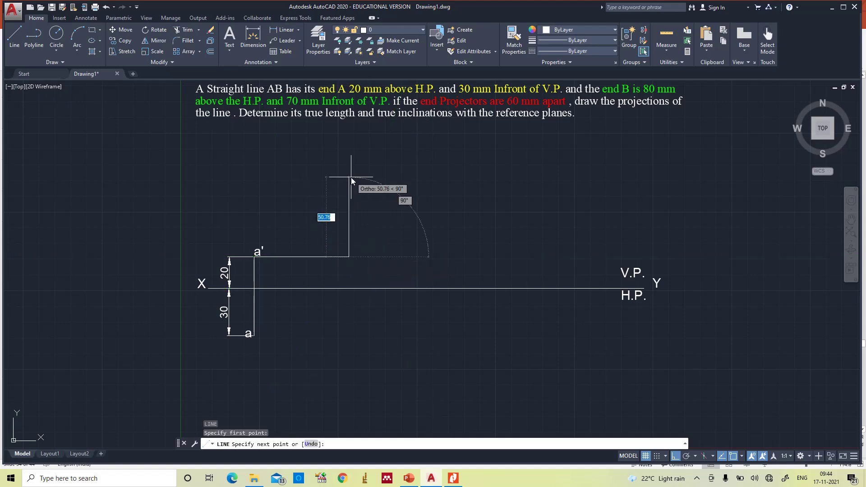
{"action": "type", "text": "60"}
{"action": "key", "text": "Return"}
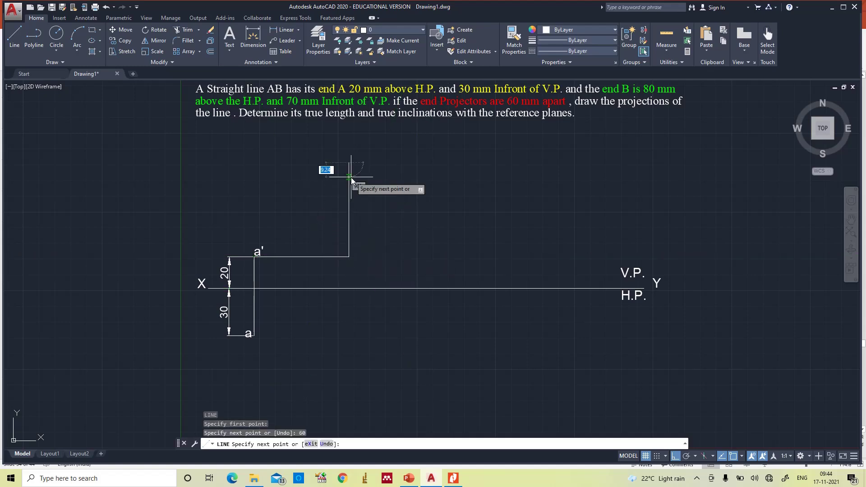
{"action": "key", "text": "Escape"}
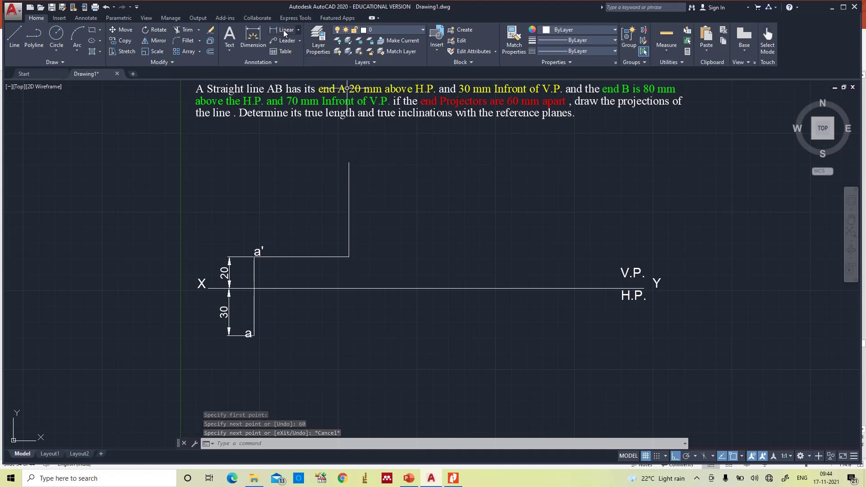
Step: Stretch the lower end of end B's vertical line straight down past the XY line, below the level of a
{"action": "left_click", "coordinate": [350, 210]}
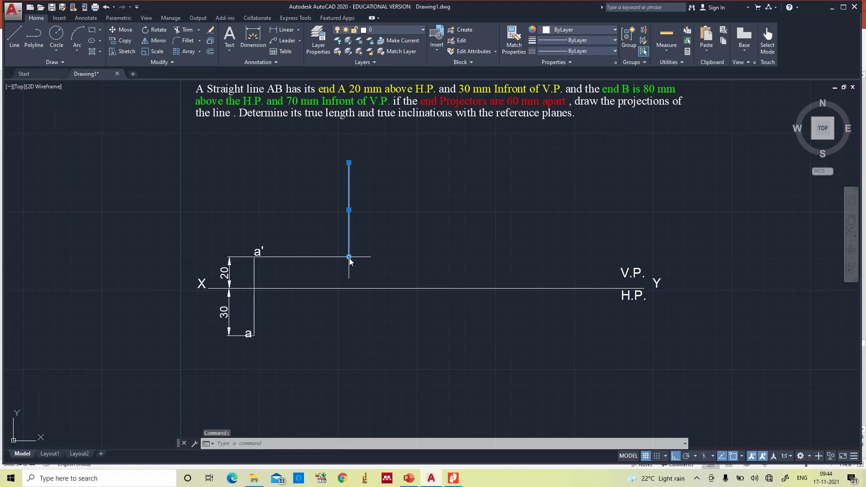
{"action": "left_click", "coordinate": [349, 257]}
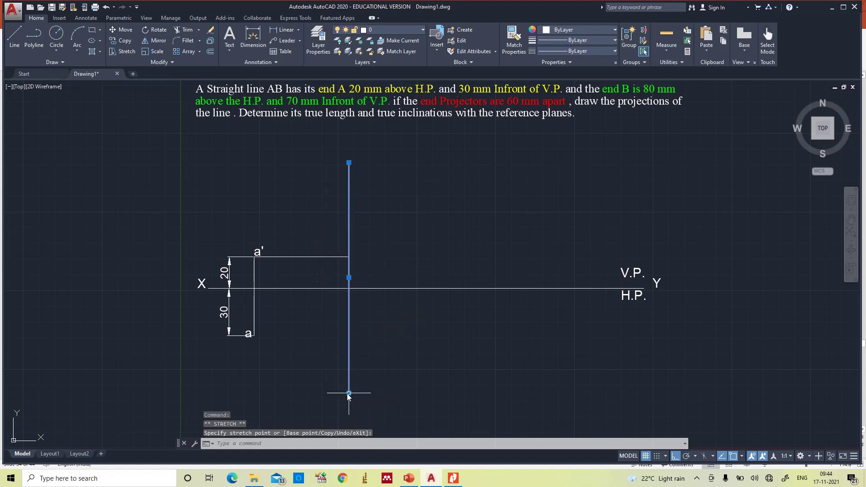
{"action": "key", "text": "Escape"}
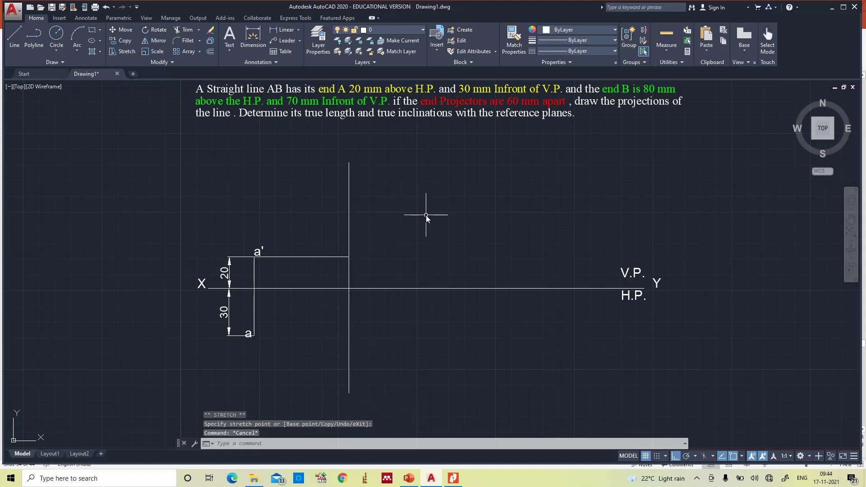
Step: Add a linear dimension from the upper end of end B's projector to the XY line, placed on the Y side
{"action": "left_click", "coordinate": [276, 30]}
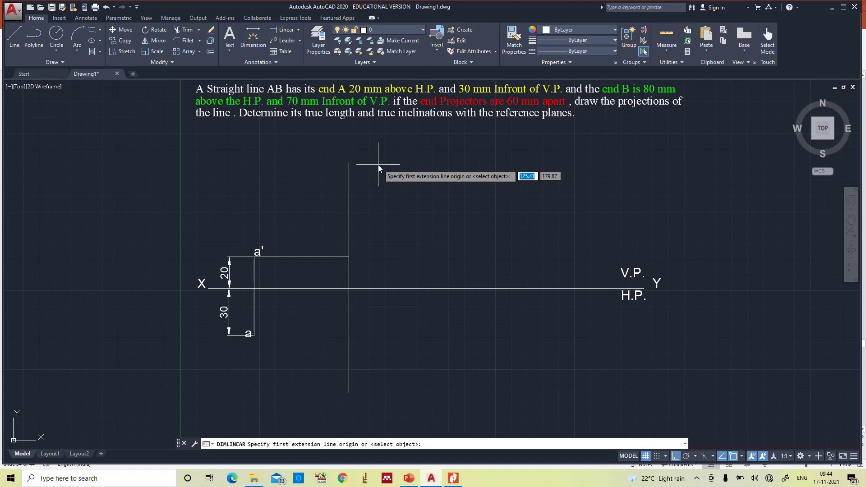
{"action": "left_click", "coordinate": [349, 162]}
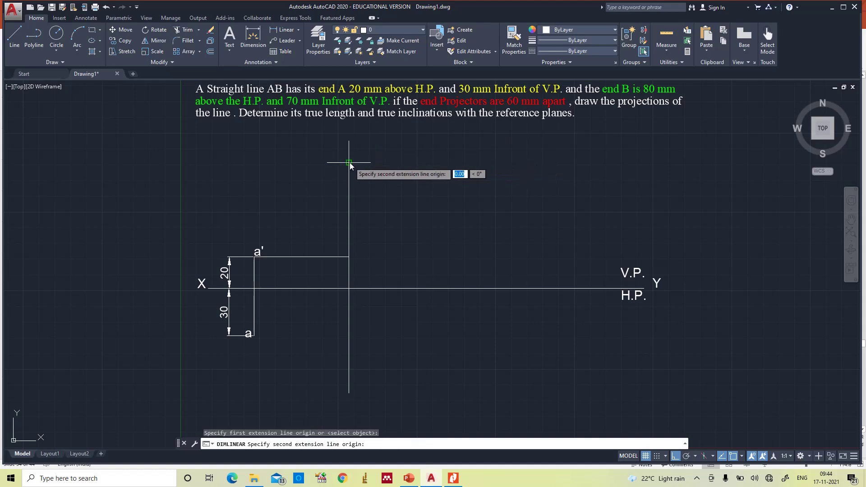
{"action": "left_click", "coordinate": [349, 289]}
{"action": "left_click", "coordinate": [364, 288]}
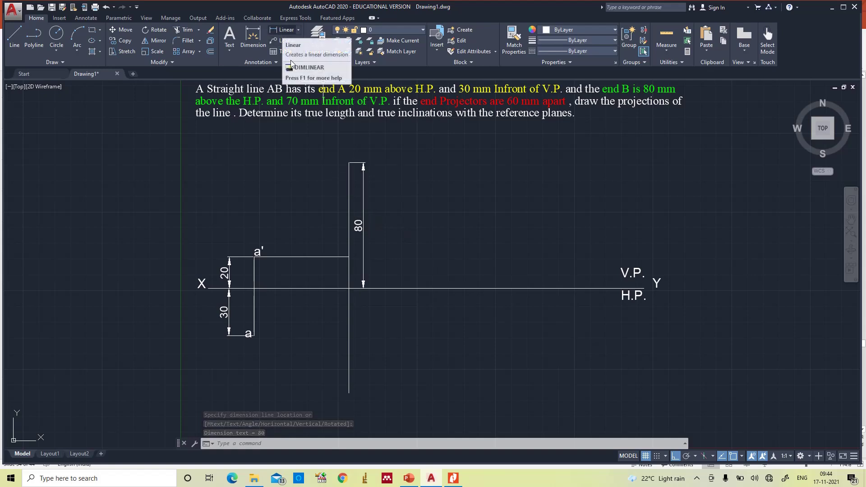
{"action": "left_click", "coordinate": [283, 31]}
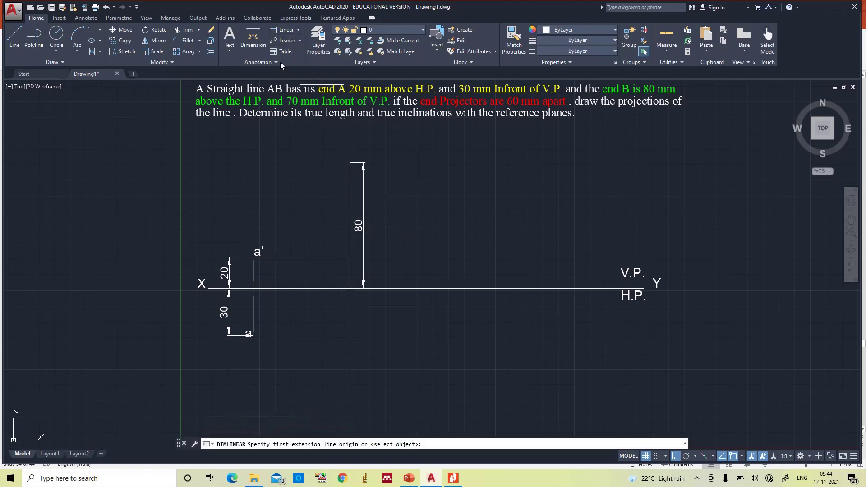
{"action": "left_click", "coordinate": [349, 288]}
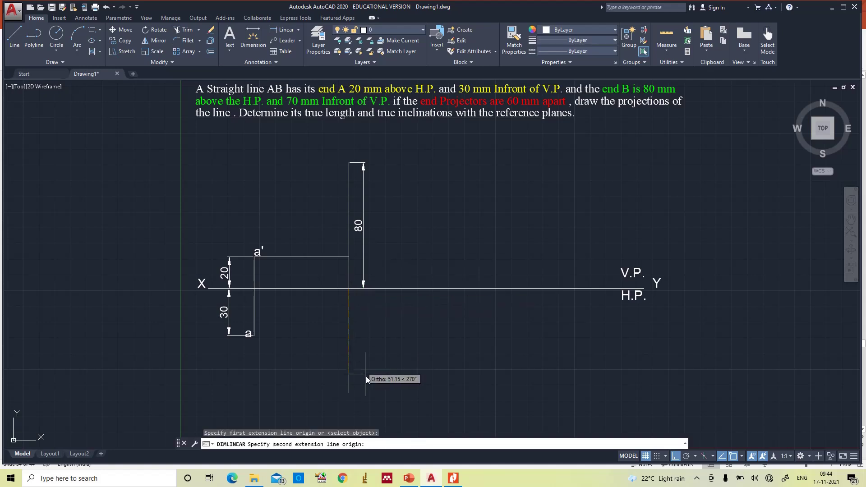
{"action": "left_click", "coordinate": [349, 393]}
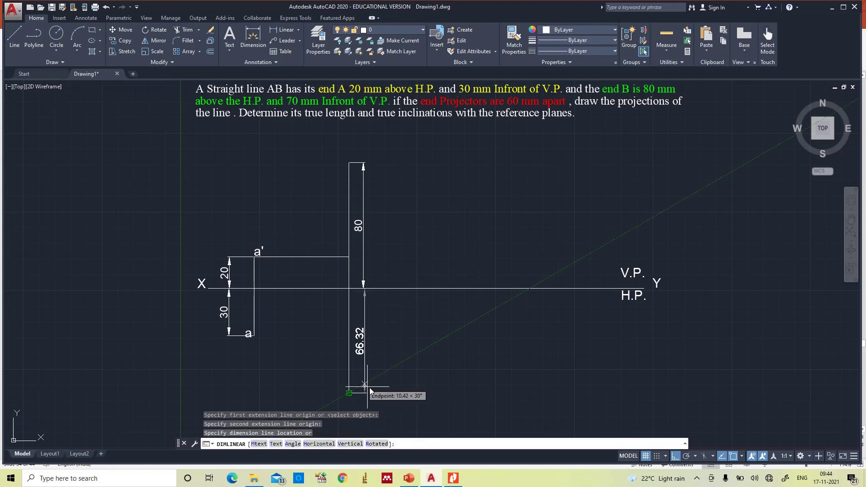
{"action": "key", "text": "Escape"}
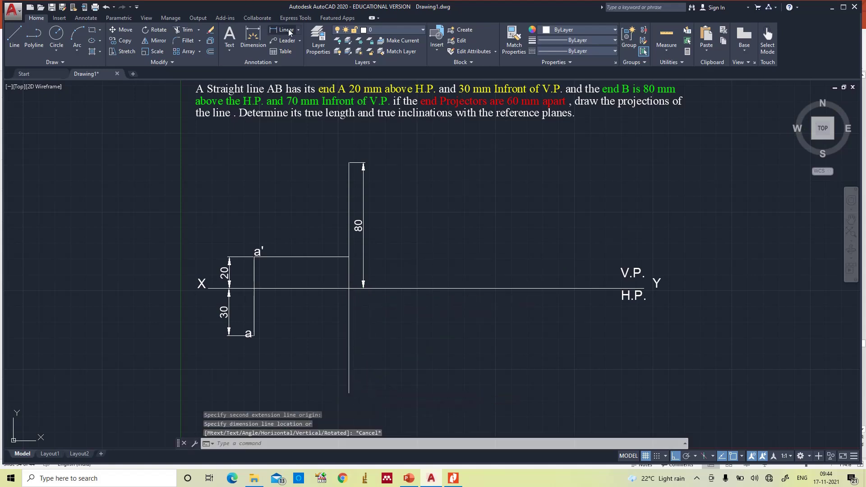
{"action": "key", "text": "Return"}
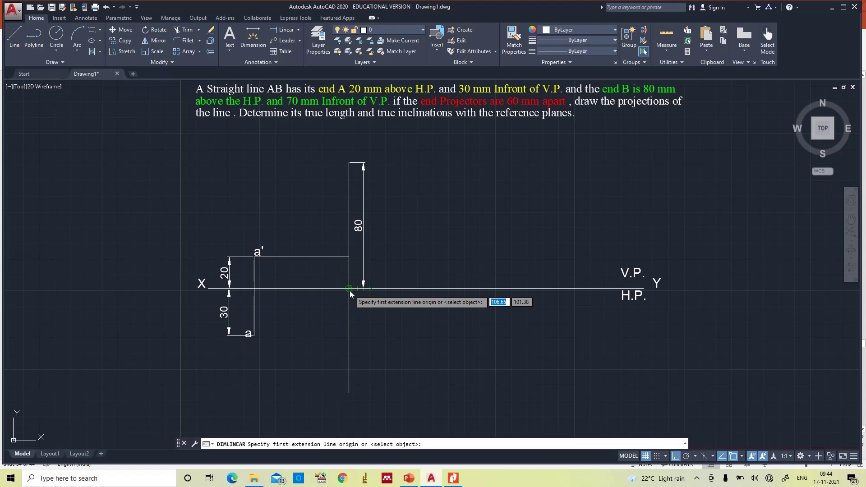
{"action": "key", "text": "Escape"}
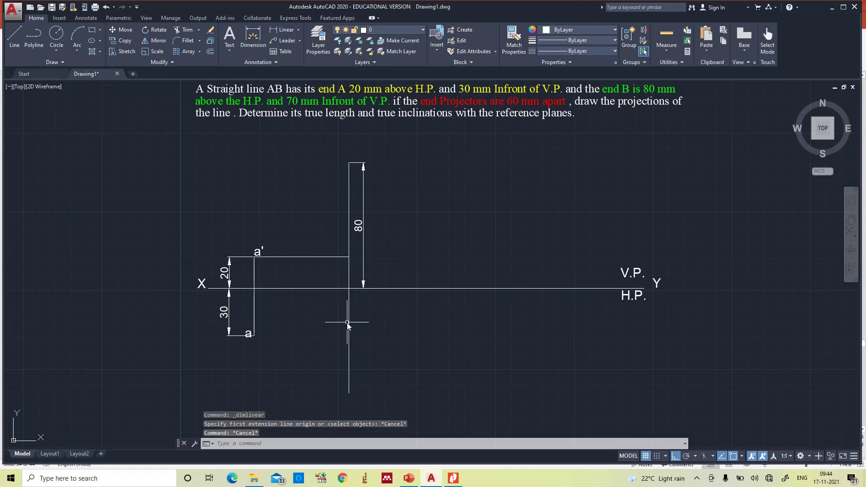
Step: Trim away the part of end B's projector that lies below the XY line
{"action": "type", "text": "tr"}
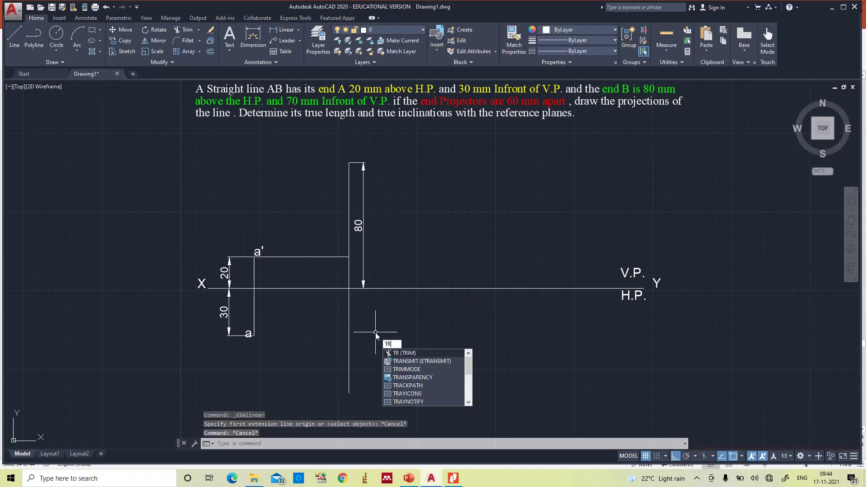
{"action": "key", "text": "Return"}
{"action": "left_click", "coordinate": [350, 342]}
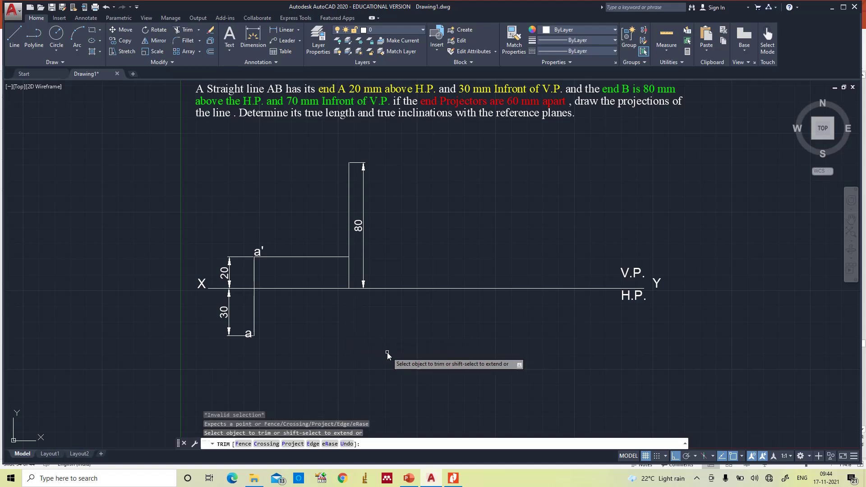
{"action": "key", "text": "Escape"}
Step: Draw a 70 mm vertical line downward from the intersection of end B's projector with the XY line
{"action": "type", "text": "l"}
{"action": "key", "text": "Return"}
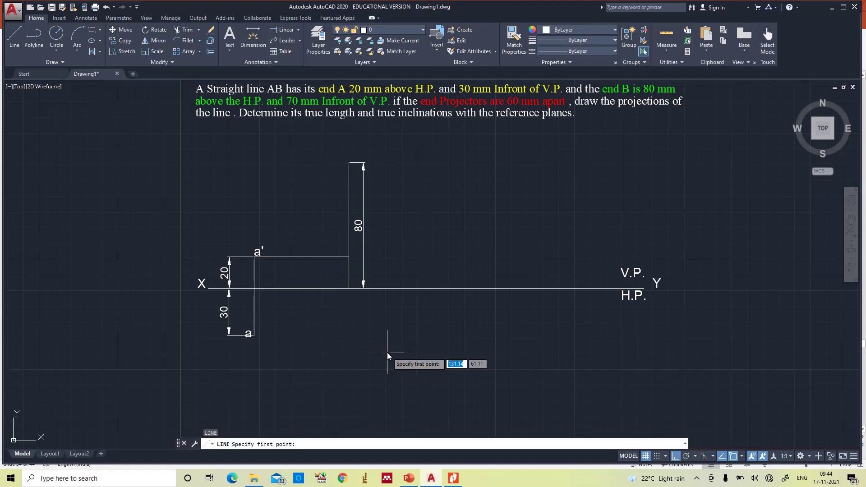
{"action": "left_click", "coordinate": [350, 289]}
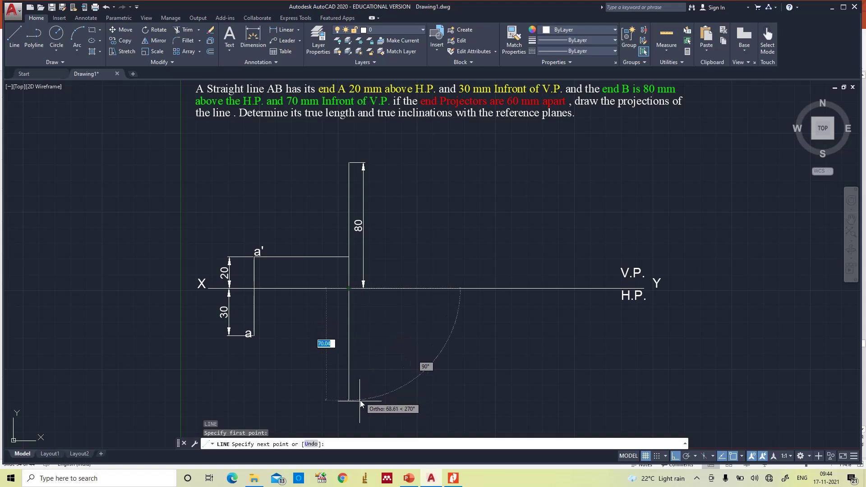
{"action": "type", "text": "70"}
{"action": "key", "text": "Return"}
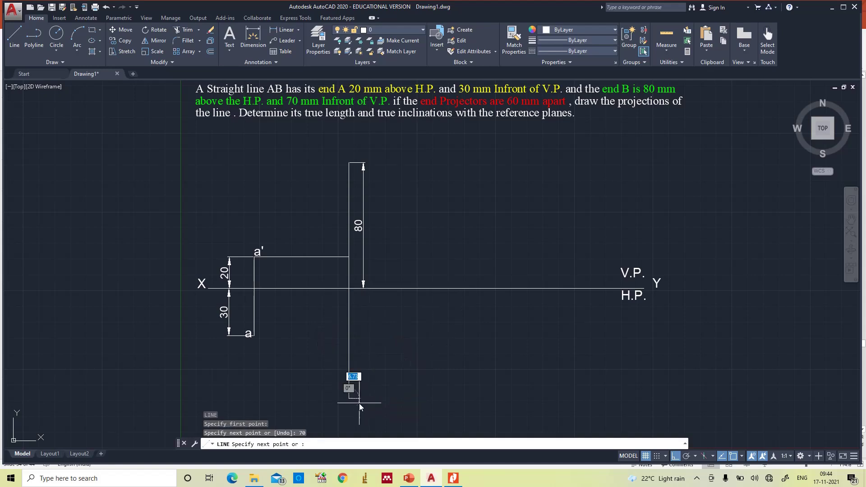
{"action": "key", "text": "Escape"}
Step: Add a linear dimension from the XY line to the lower end of end B's projector, in line with the 80 mm dimension
{"action": "left_click", "coordinate": [284, 30]}
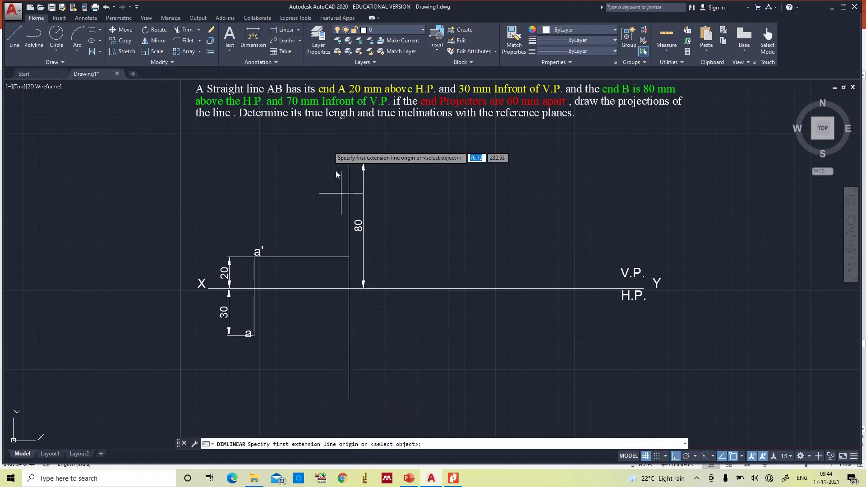
{"action": "left_click", "coordinate": [348, 291]}
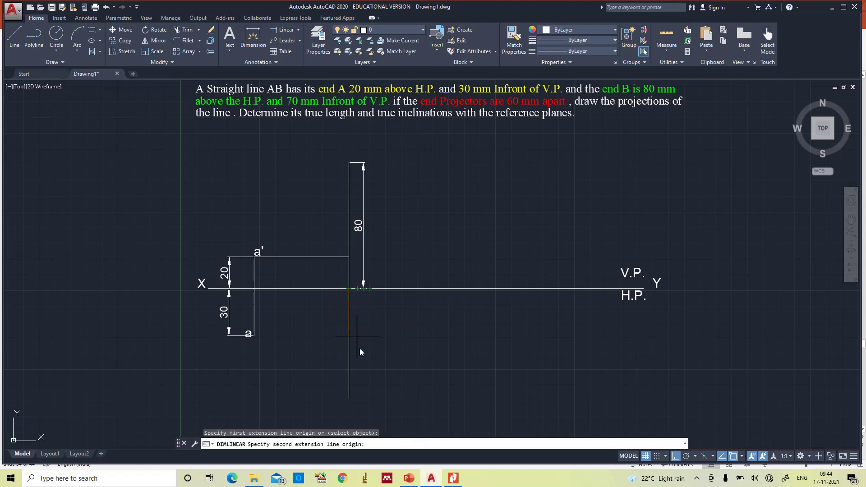
{"action": "left_click", "coordinate": [350, 401]}
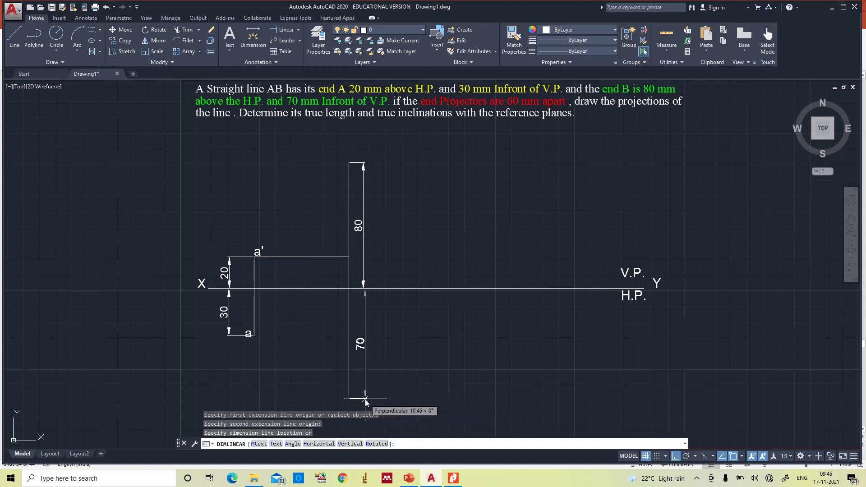
{"action": "left_click", "coordinate": [363, 400]}
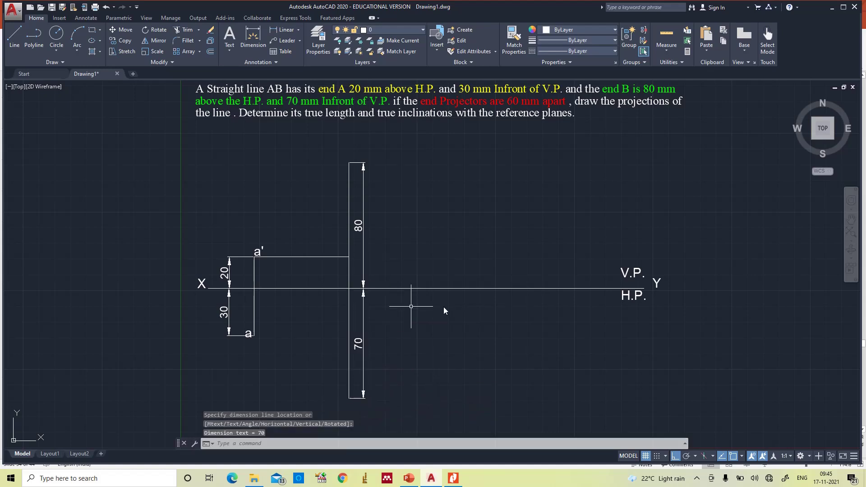
Step: Label the upper end of end B's projector b' and its lower end b with single-line text, height 6 and rotation 0
{"action": "type", "text": "text"}
{"action": "key", "text": "Return"}
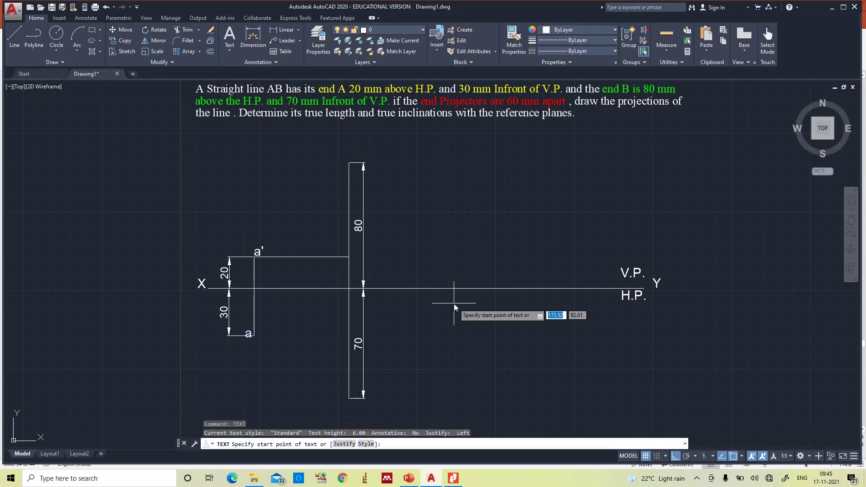
{"action": "left_click", "coordinate": [340, 155]}
{"action": "key", "text": "Return"}
{"action": "key", "text": "Return"}
{"action": "key", "text": "Return"}
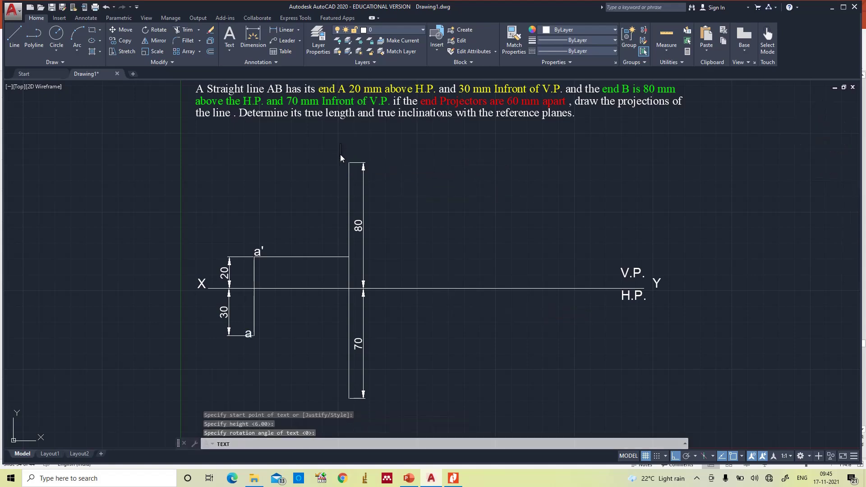
{"action": "type", "text": "b'"}
{"action": "left_click", "coordinate": [345, 402]}
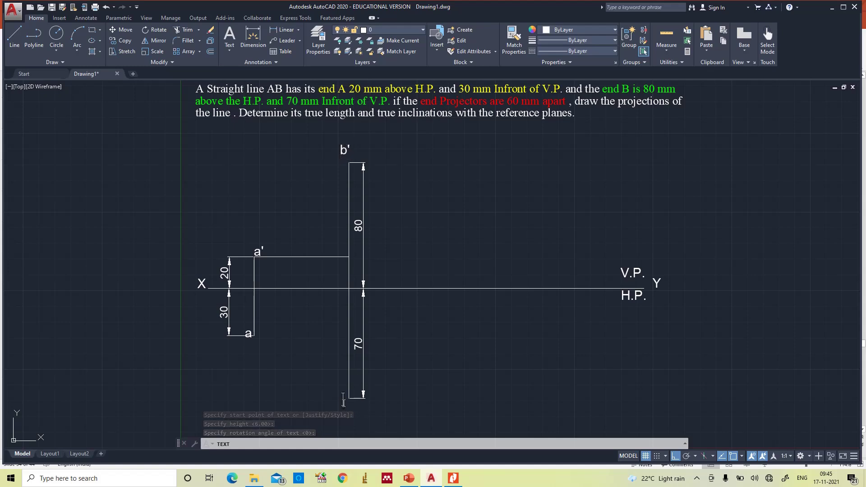
{"action": "type", "text": "b"}
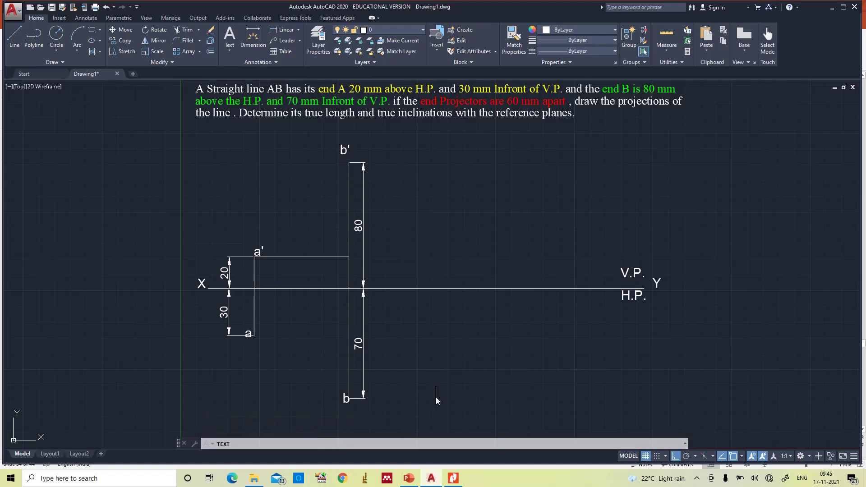
{"action": "key", "text": "Return"}
{"action": "key", "text": "Return"}
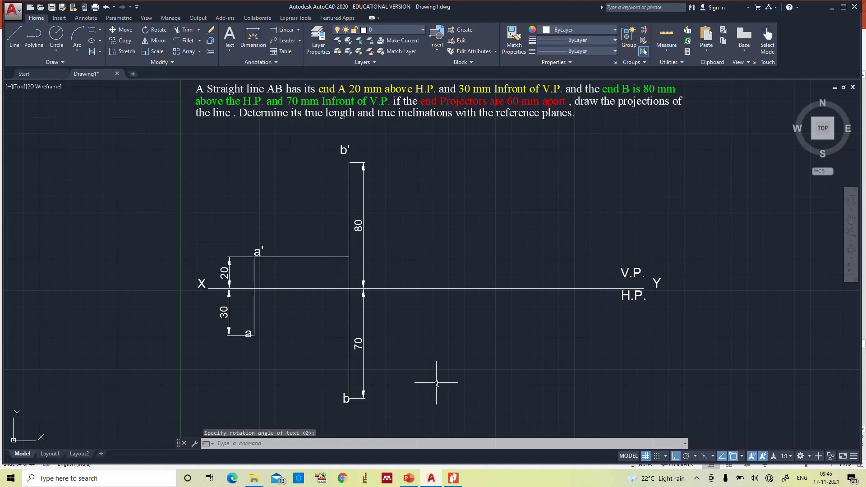
Step: Stretch the free end of the horizontal line through a' about 125 mm further toward Y
{"action": "left_click", "coordinate": [334, 258]}
{"action": "left_click", "coordinate": [349, 257]}
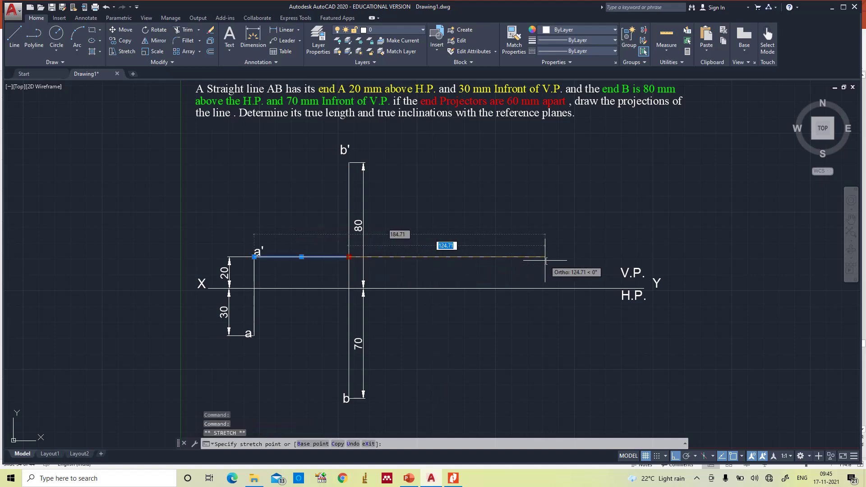
{"action": "left_click", "coordinate": [545, 260]}
{"action": "key", "text": "Escape"}
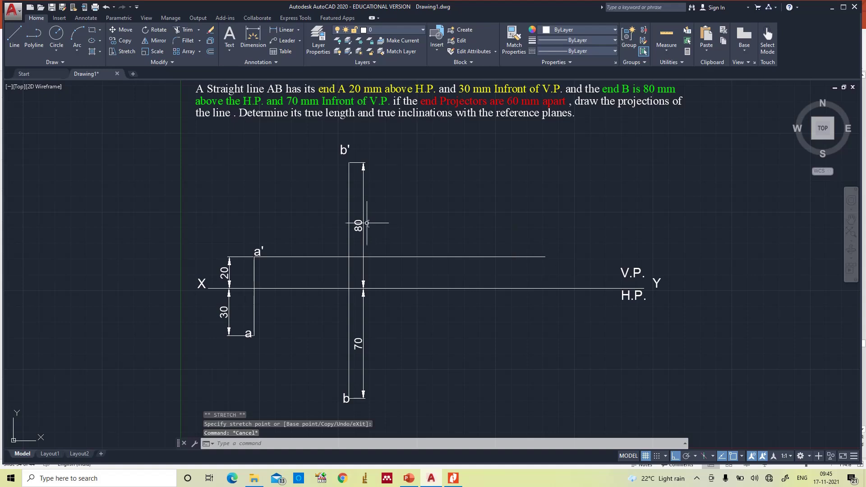
Step: Move the 80 mm and 70 mm dimensions of end B toward Y, just beyond the end of the horizontal line through a'
{"action": "left_click", "coordinate": [366, 223]}
{"action": "left_click", "coordinate": [359, 226]}
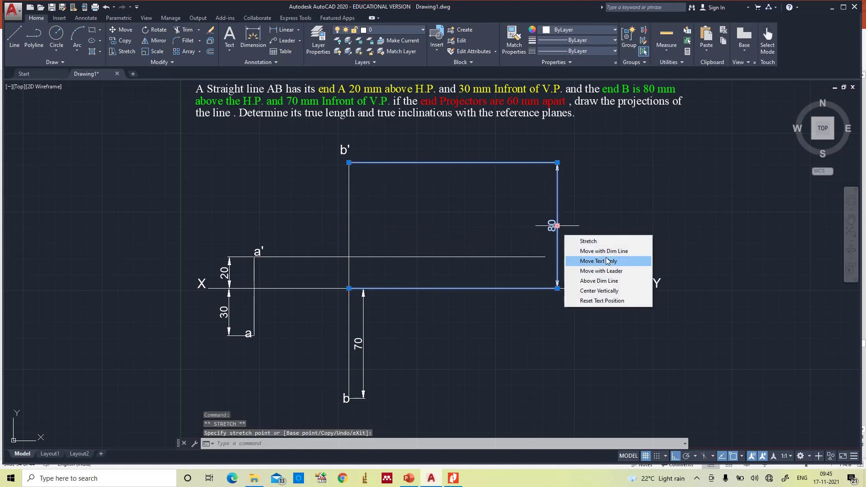
{"action": "left_click", "coordinate": [558, 226]}
{"action": "key", "text": "Escape"}
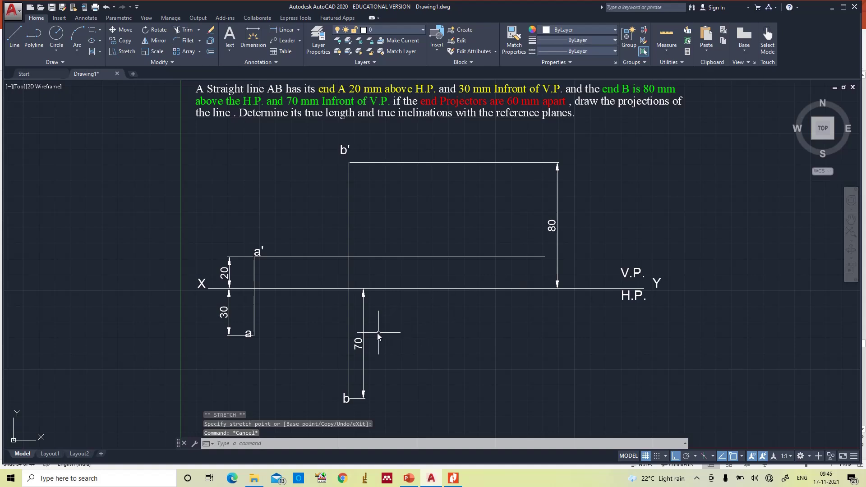
{"action": "left_click", "coordinate": [362, 343]}
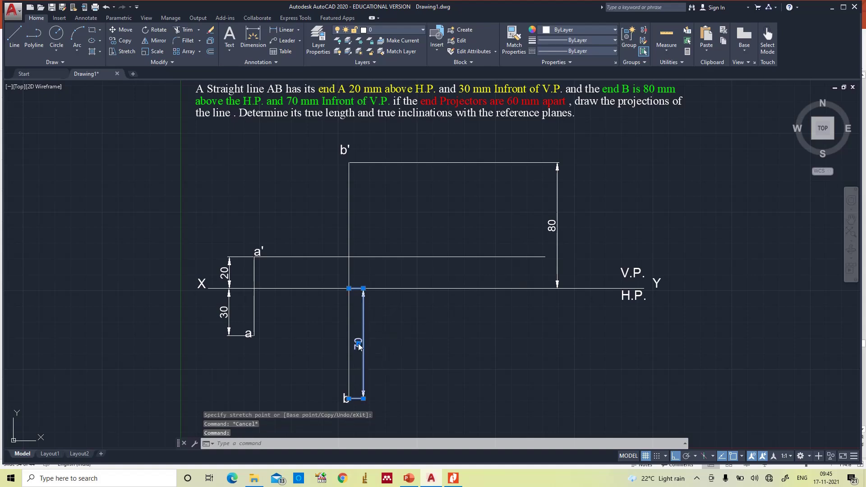
{"action": "left_click", "coordinate": [358, 345]}
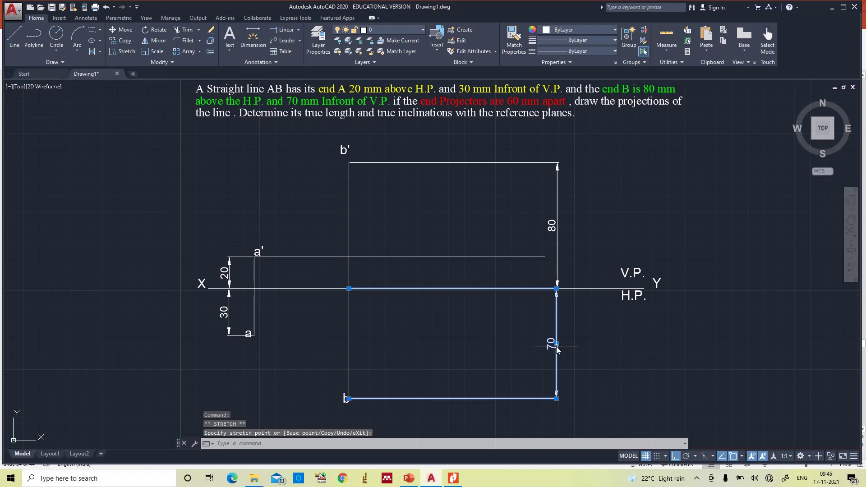
{"action": "left_click", "coordinate": [557, 347]}
{"action": "key", "text": "Escape"}
Step: Draw a horizontal line from a toward Y, ending a little past the 70 mm dimension line
{"action": "type", "text": "l"}
{"action": "key", "text": "Return"}
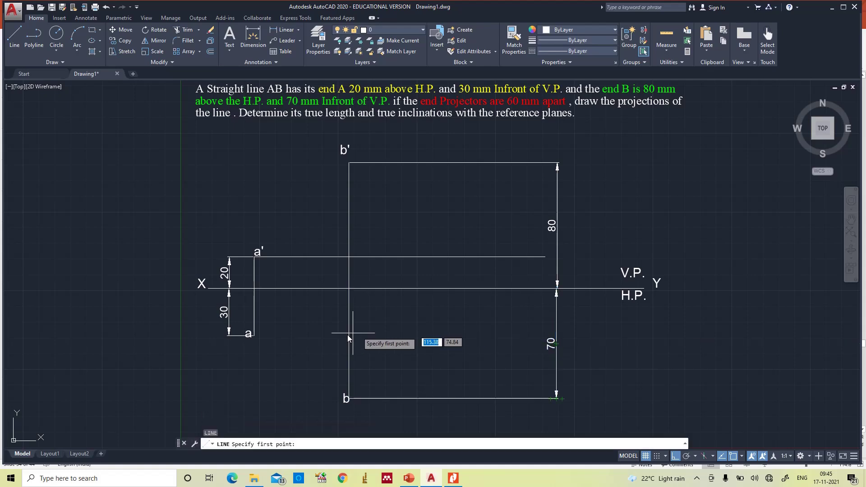
{"action": "left_click", "coordinate": [255, 338]}
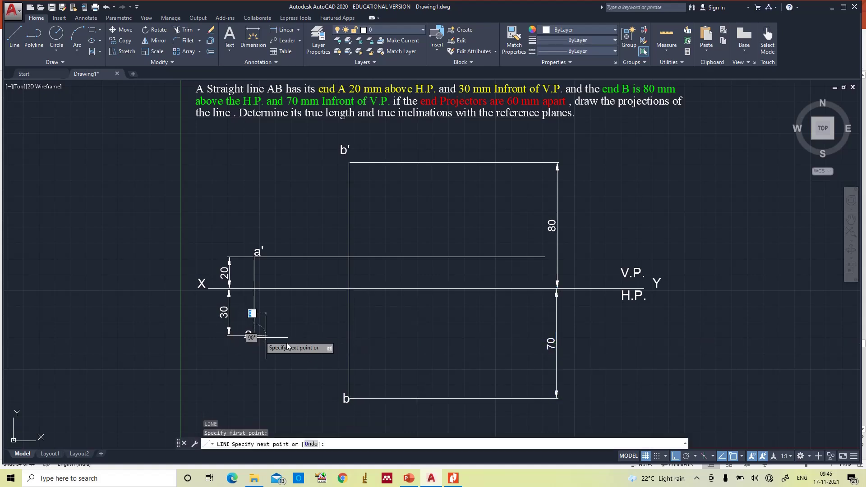
{"action": "left_click", "coordinate": [584, 341]}
{"action": "key", "text": "Escape"}
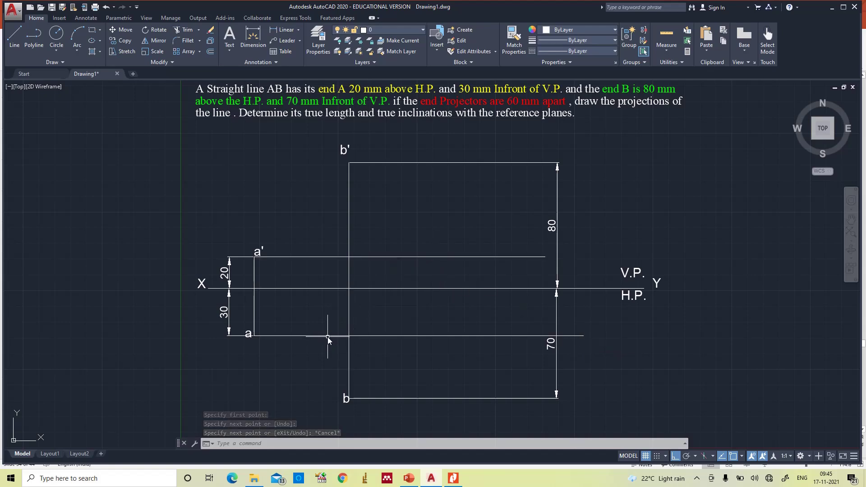
Step: Draw the front view as a straight line from a' to b'
{"action": "type", "text": "l"}
{"action": "key", "text": "Return"}
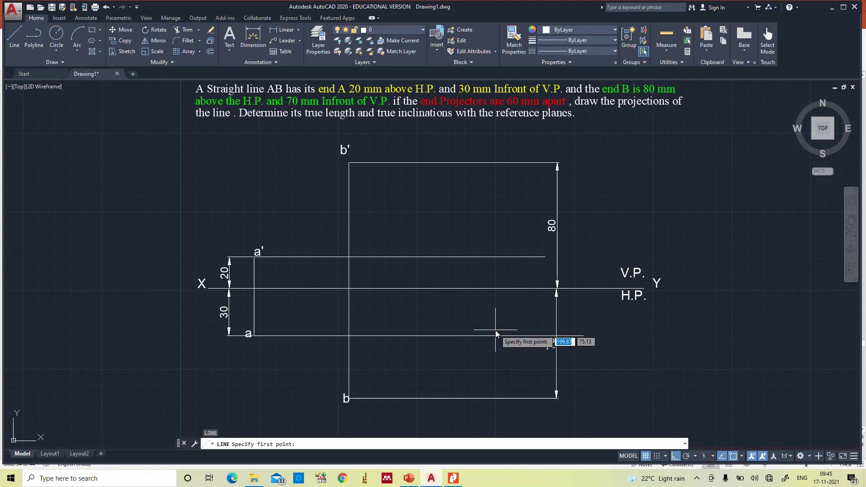
{"action": "left_click", "coordinate": [254, 257]}
{"action": "left_click", "coordinate": [348, 163]}
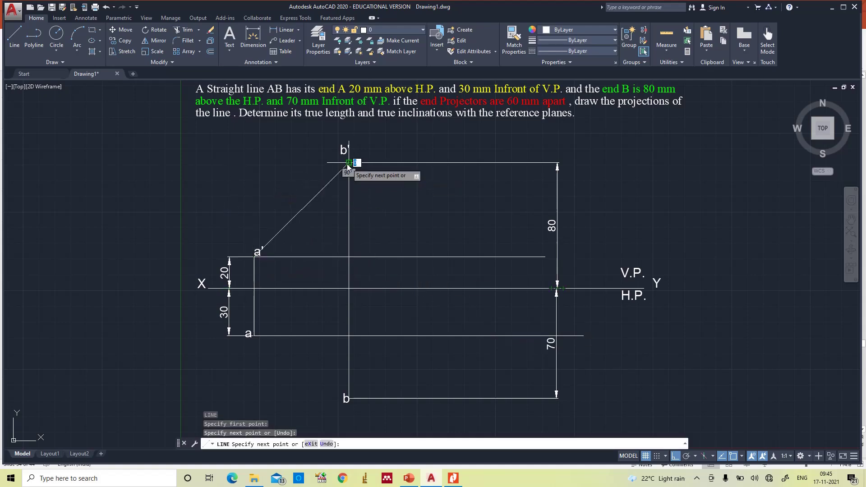
{"action": "key", "text": "Return"}
Step: Draw the top view as a straight line from a to b
{"action": "key", "text": "Return"}
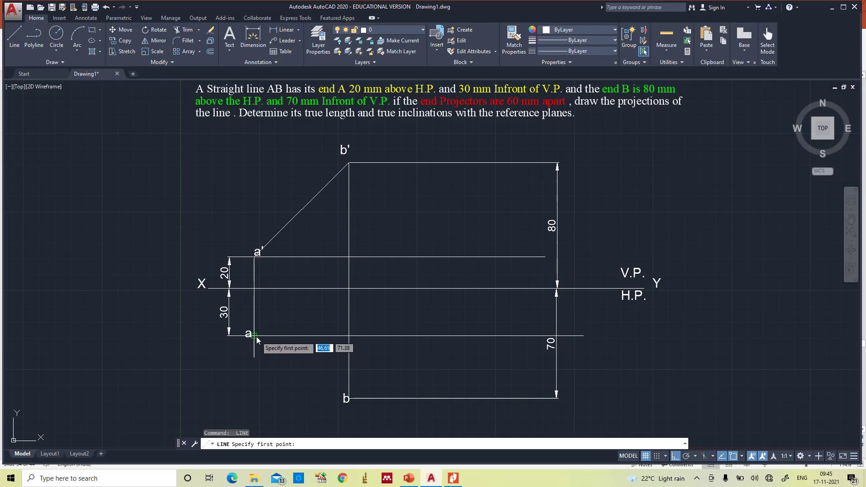
{"action": "left_click", "coordinate": [255, 336]}
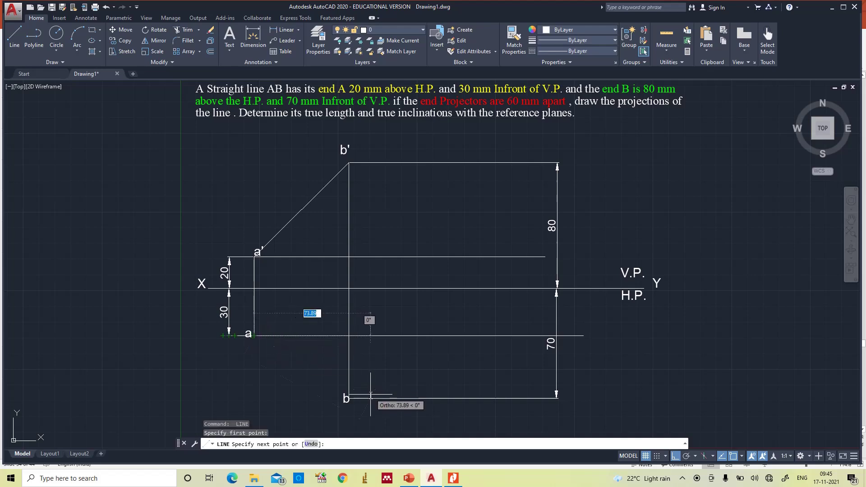
{"action": "left_click", "coordinate": [346, 398]}
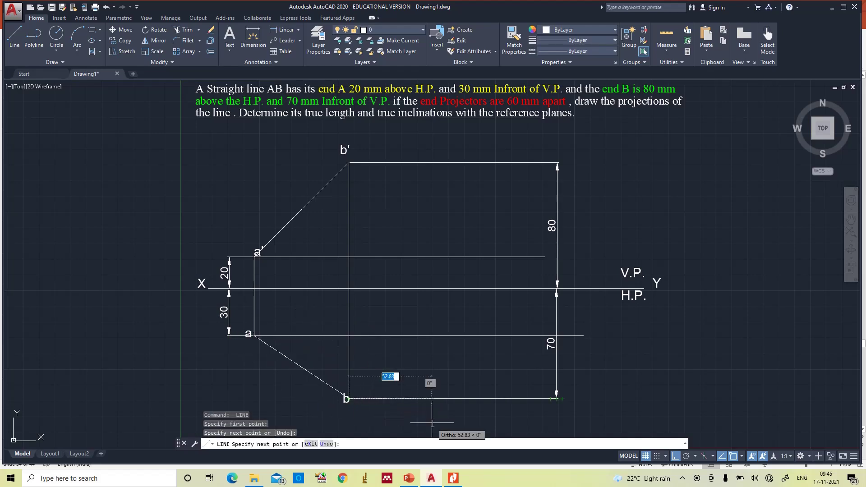
{"action": "key", "text": "Escape"}
{"action": "scroll", "coordinate": [364, 389], "scroll_direction": "up", "scroll_amount": 4}
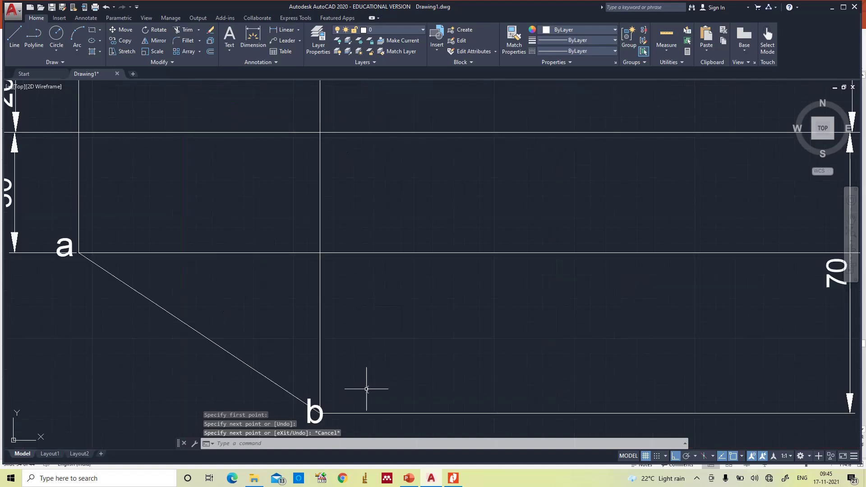
Step: Draw an arc centred at a', from b' down to the horizontal line through a'
{"action": "scroll", "coordinate": [366, 388], "scroll_direction": "down", "scroll_amount": 2}
{"action": "type", "text": "z"}
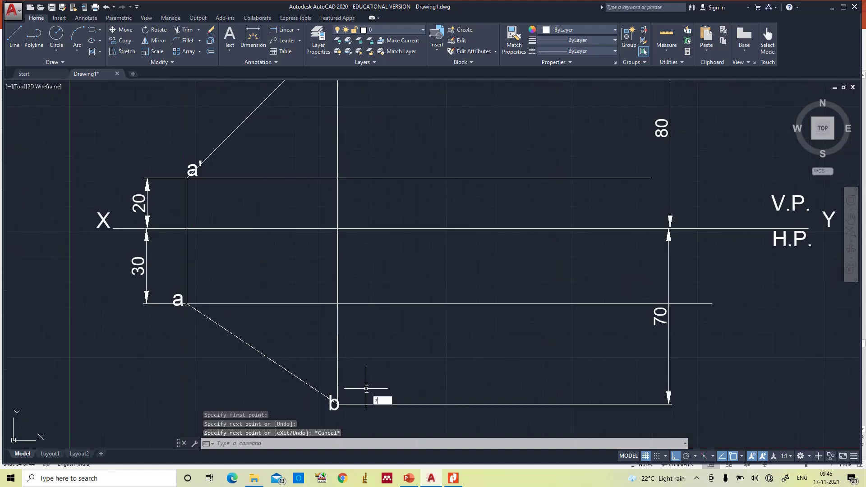
{"action": "key", "text": "Return"}
{"action": "type", "text": "a"}
{"action": "key", "text": "Return"}
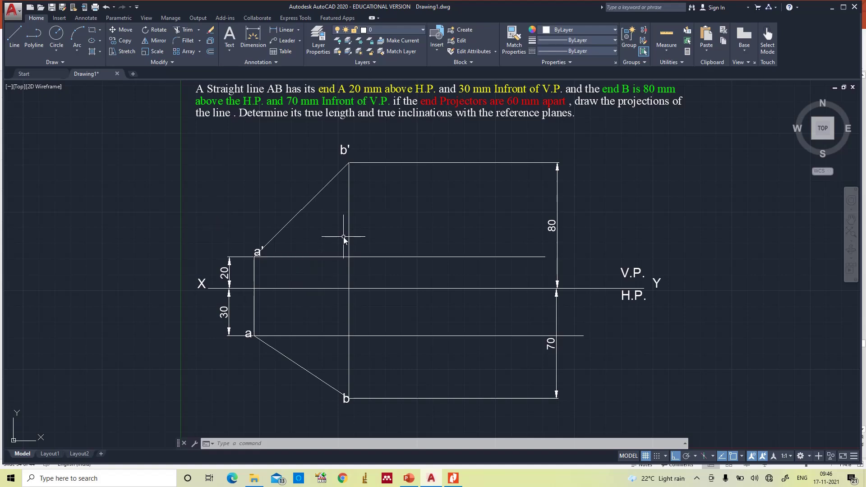
{"action": "left_click", "coordinate": [75, 53]}
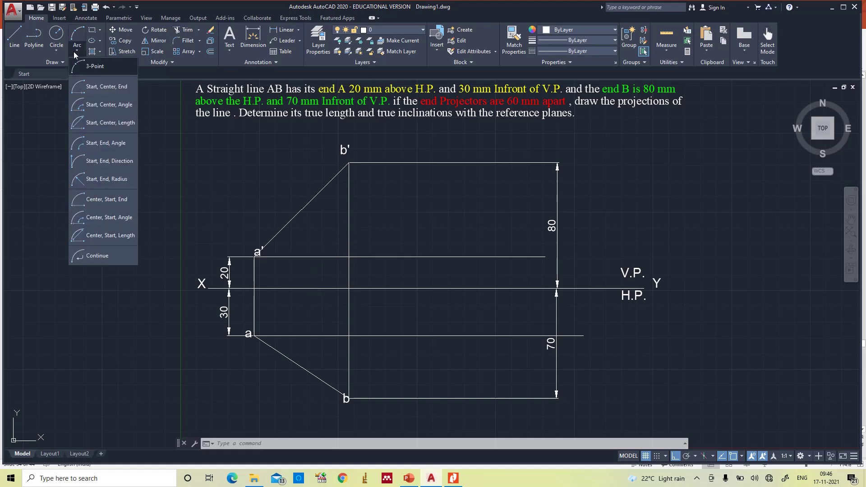
{"action": "left_click", "coordinate": [122, 203]}
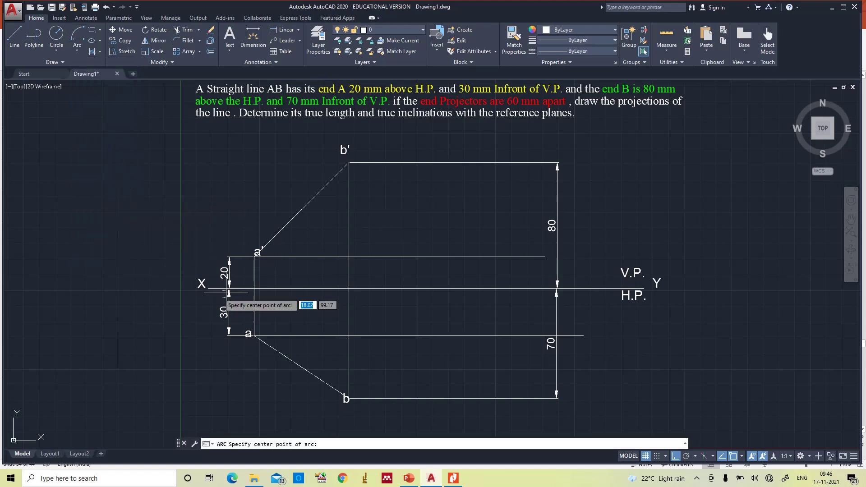
{"action": "left_click", "coordinate": [254, 256]}
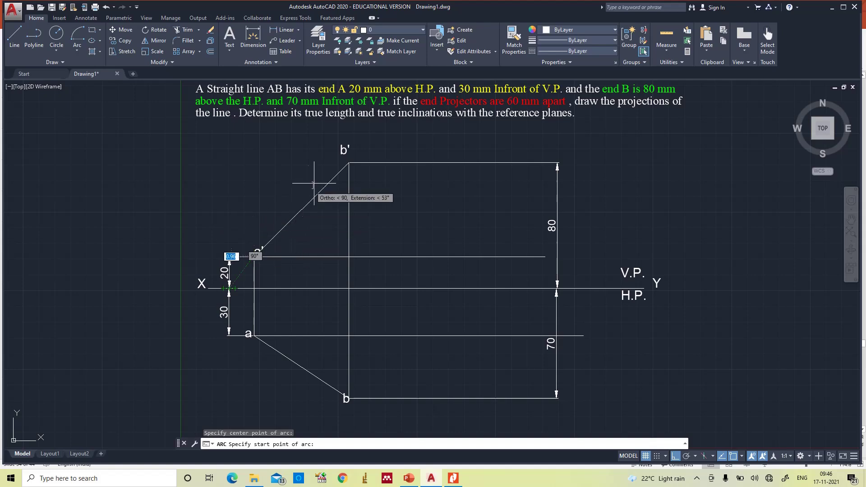
{"action": "left_click", "coordinate": [349, 163]}
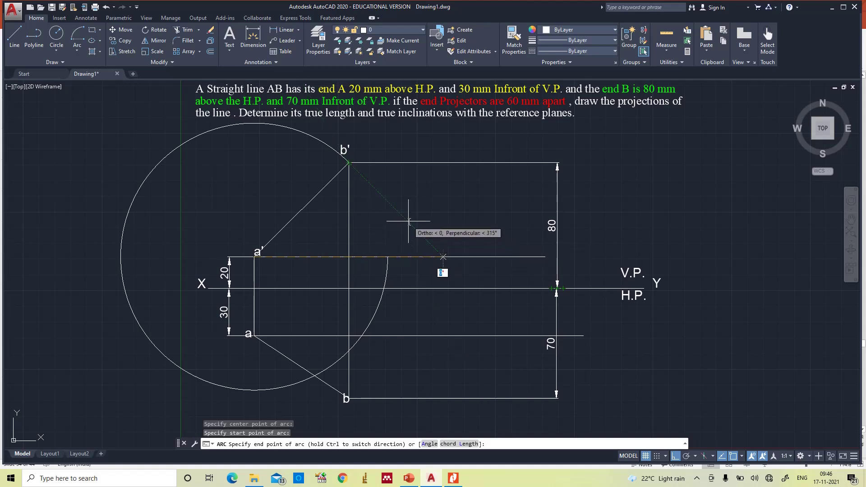
{"action": "left_click", "coordinate": [388, 257]}
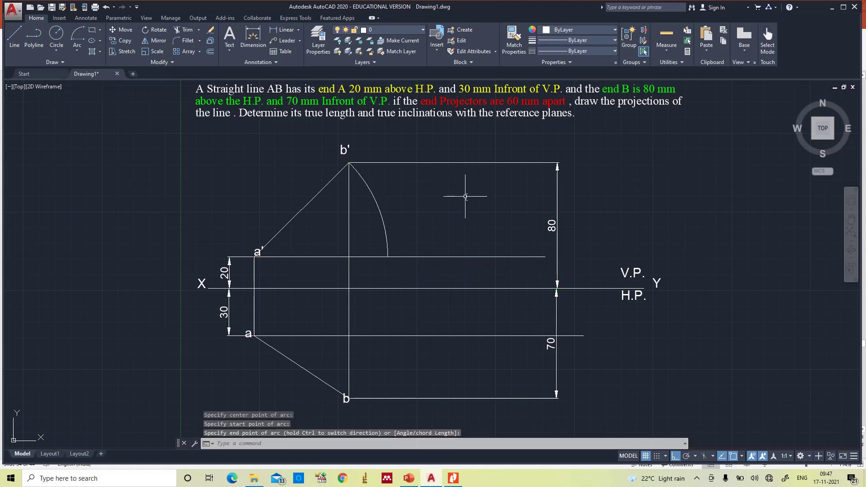
{"action": "key", "text": "Escape"}
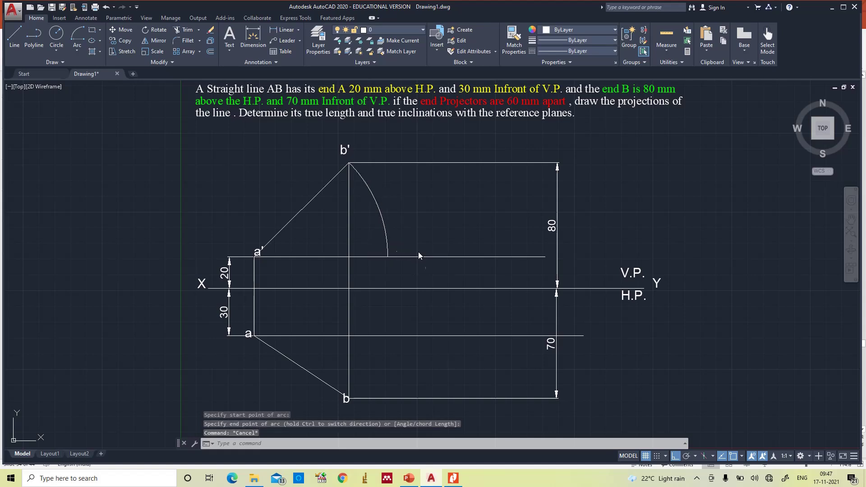
Step: Draw a vertical line from the lower end of the front-view arc down to the horizontal line through b
{"action": "type", "text": "l"}
{"action": "key", "text": "Return"}
{"action": "left_click", "coordinate": [388, 257]}
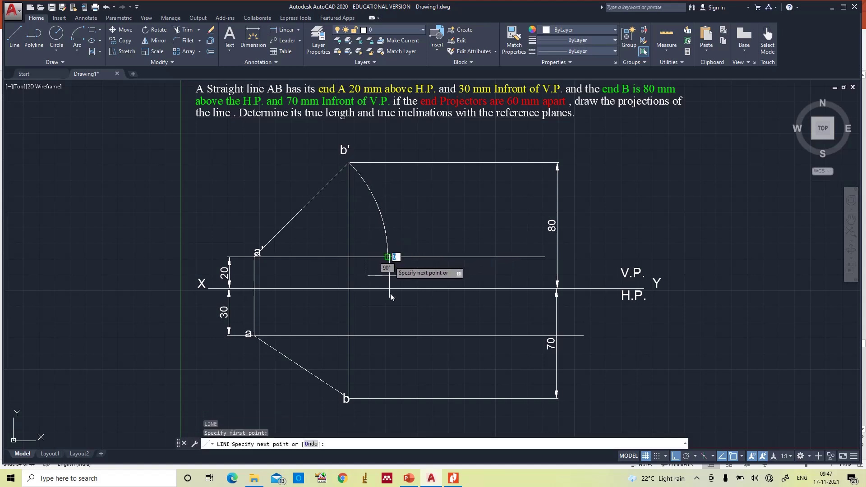
{"action": "left_click", "coordinate": [387, 399]}
{"action": "key", "text": "Escape"}
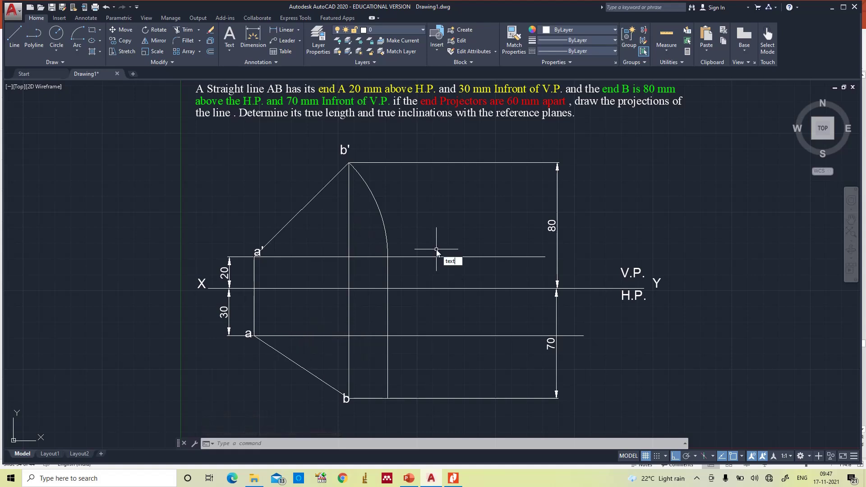
Step: Label the upper end of the new vertical projector b1' and its lower end b1, with text height 6 and rotation 0
{"action": "key", "text": "Return"}
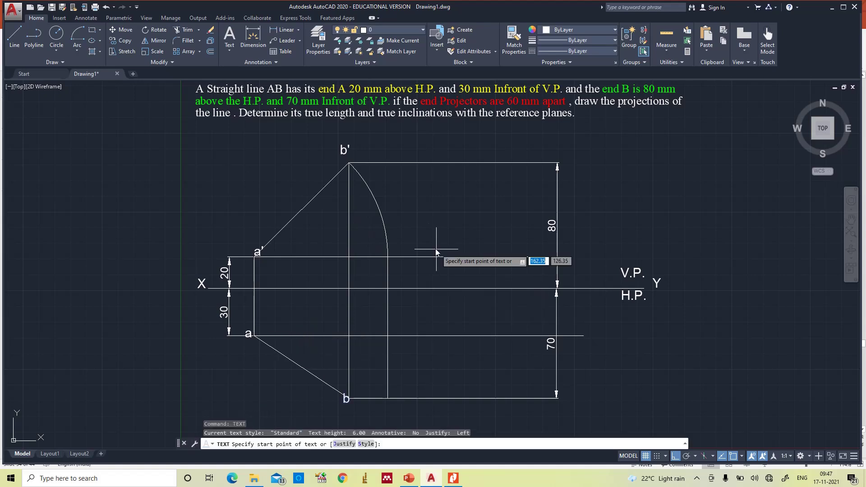
{"action": "left_click", "coordinate": [399, 248]}
{"action": "key", "text": "Return"}
{"action": "key", "text": "Return"}
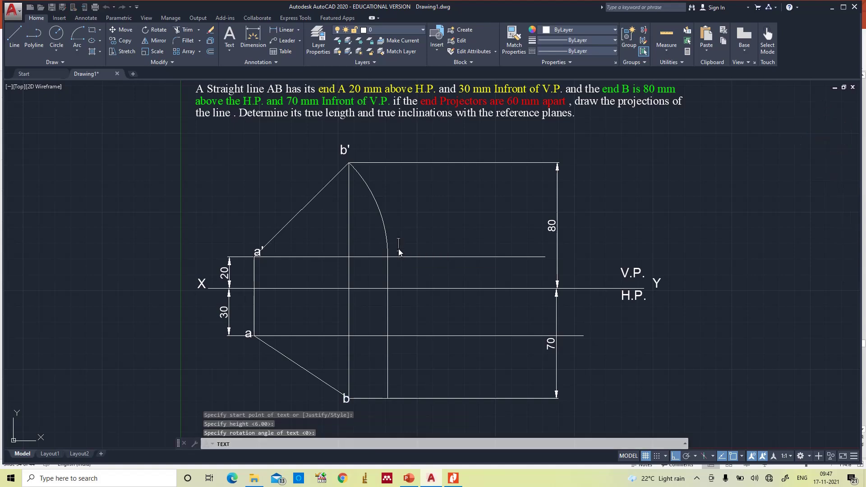
{"action": "type", "text": "b1"}
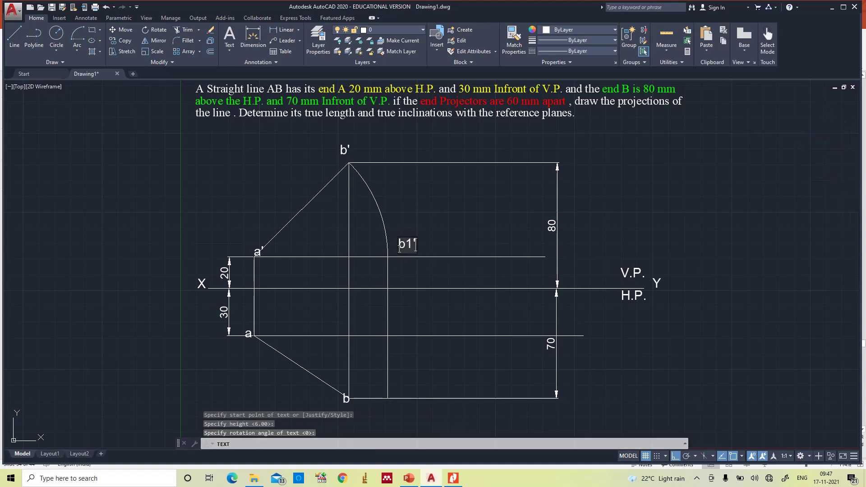
{"action": "type", "text": "'"}
{"action": "left_click", "coordinate": [386, 415]}
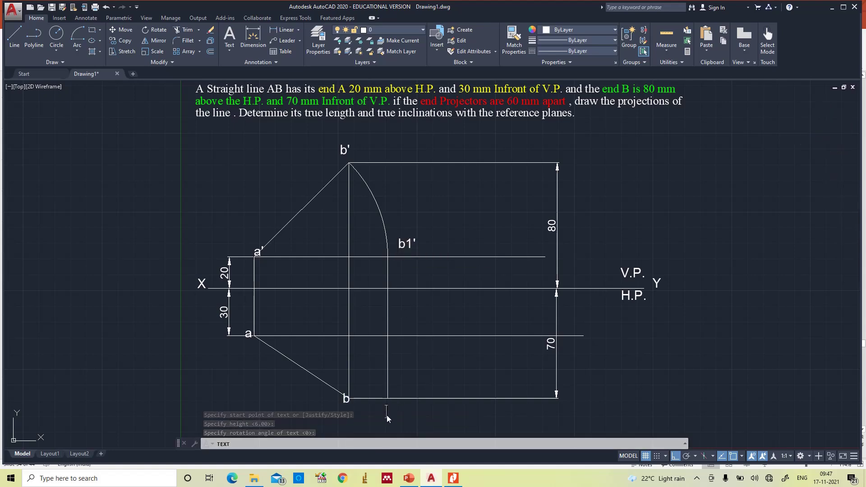
{"action": "type", "text": "b1"}
{"action": "key", "text": "Return"}
{"action": "key", "text": "Return"}
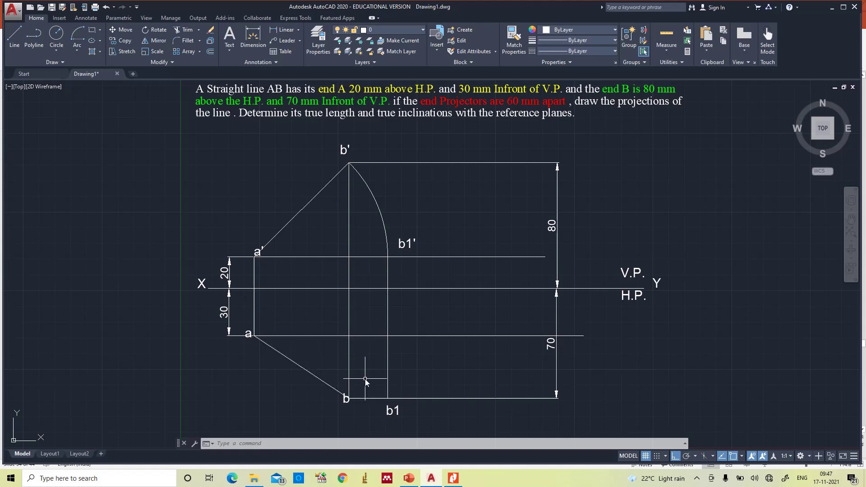
Step: Draw an arc centred at a, from b up to the horizontal line through a
{"action": "left_click", "coordinate": [76, 52]}
{"action": "left_click", "coordinate": [97, 200]}
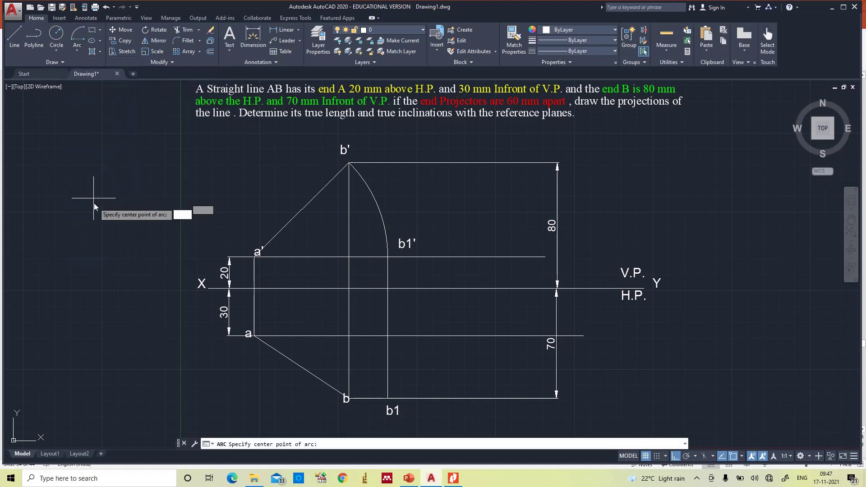
{"action": "left_click", "coordinate": [254, 336]}
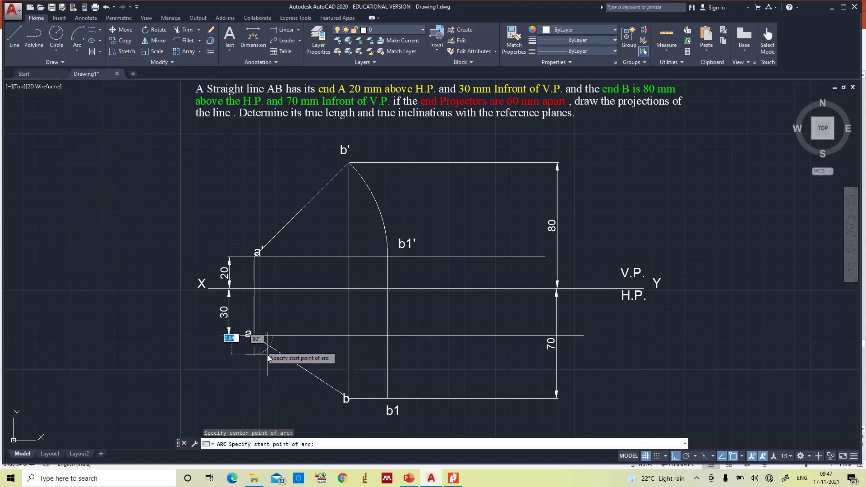
{"action": "left_click", "coordinate": [351, 399]}
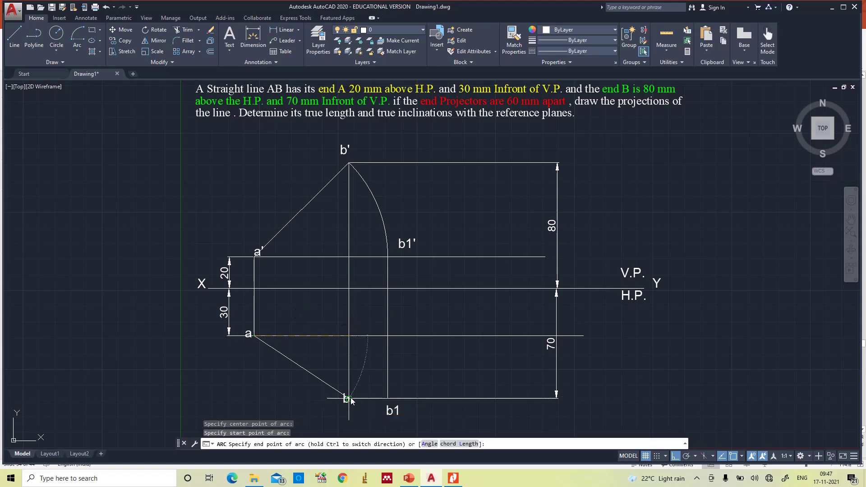
{"action": "left_click", "coordinate": [368, 336]}
{"action": "key", "text": "Escape"}
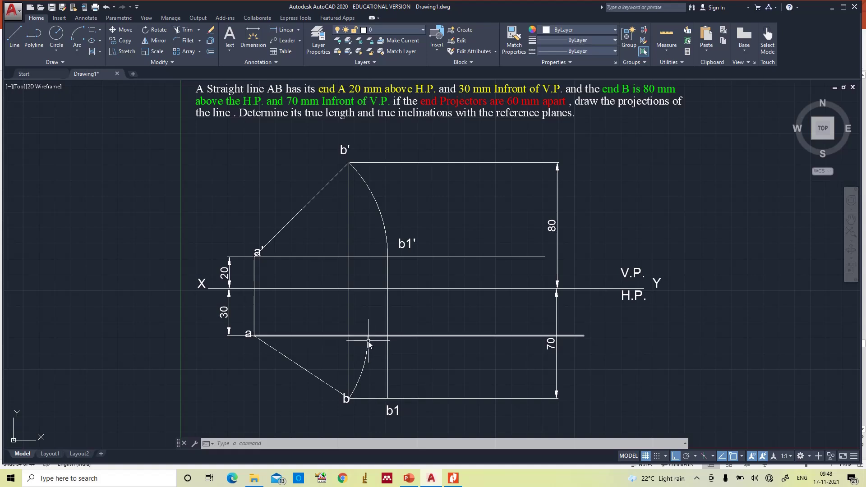
Step: Draw a vertical line from the upper end of the top-view arc up to the horizontal line through b'
{"action": "type", "text": "l"}
{"action": "key", "text": "Return"}
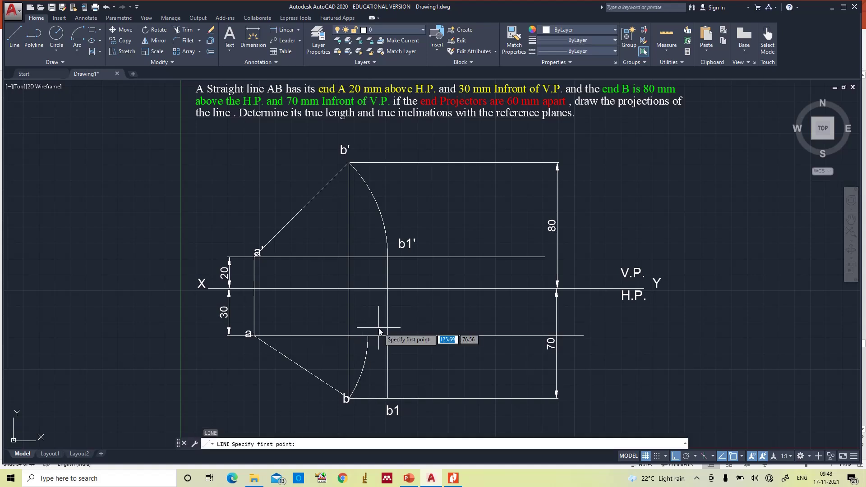
{"action": "left_click", "coordinate": [368, 336]}
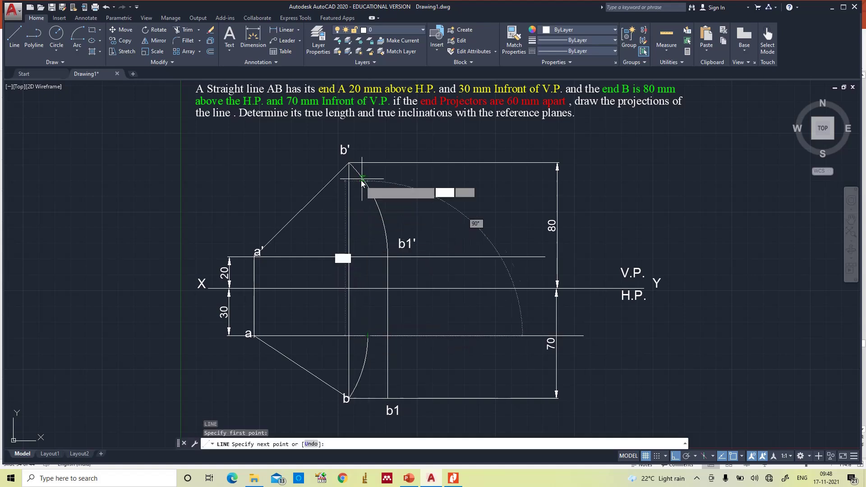
{"action": "left_click", "coordinate": [367, 164]}
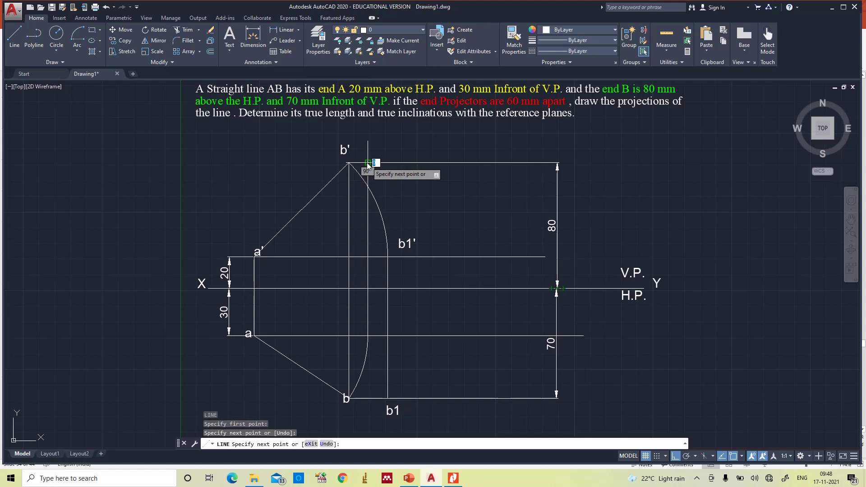
{"action": "key", "text": "Escape"}
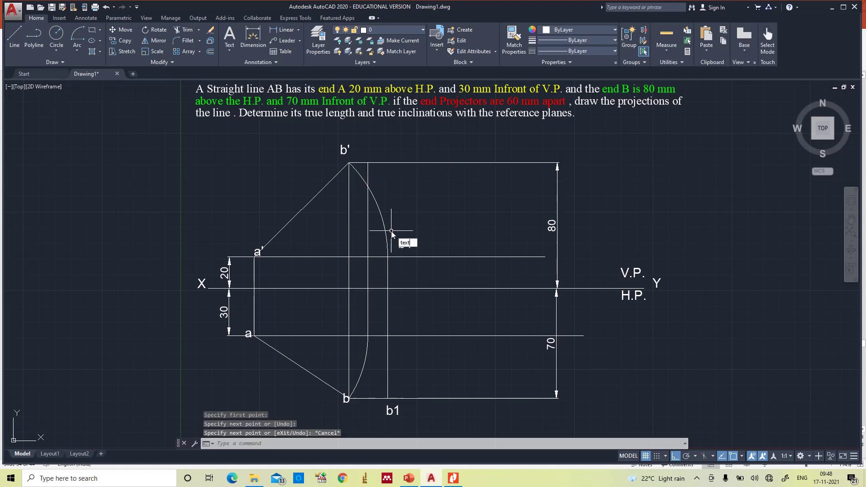
Step: Label the top-view arc's end on the line through a as b2 and the projector's upper end as b2', with text height 6
{"action": "type", "text": "text"}
{"action": "key", "text": "Return"}
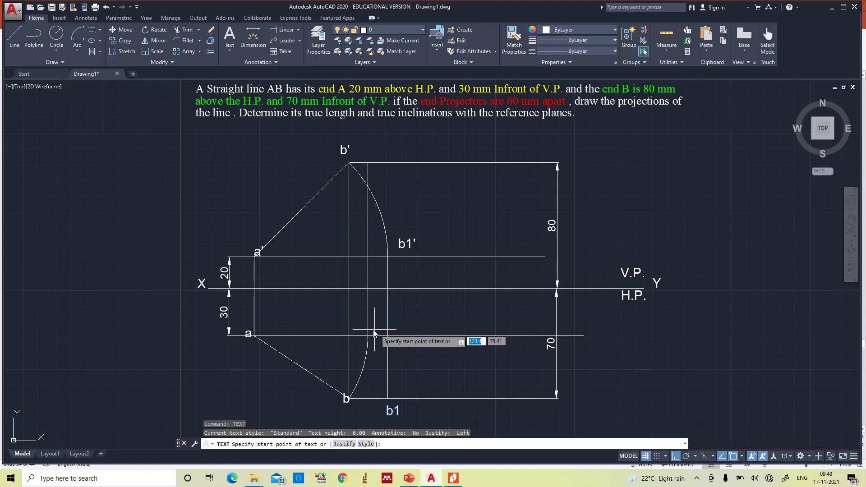
{"action": "left_click", "coordinate": [373, 334]}
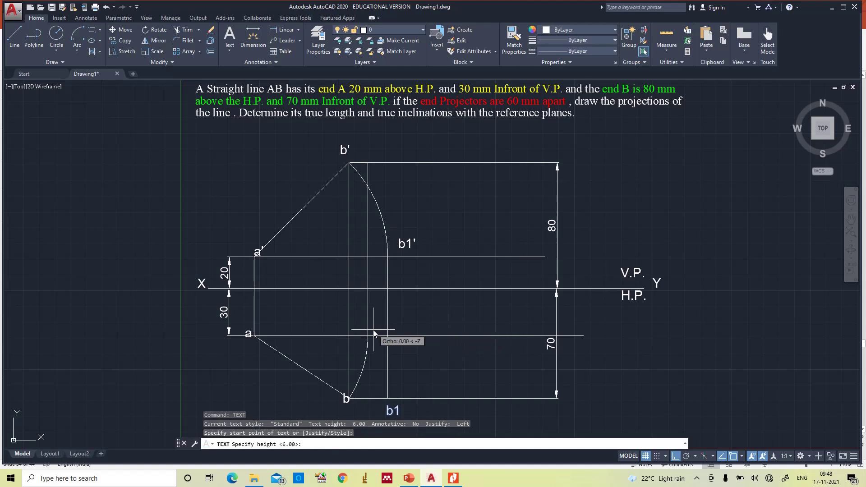
{"action": "key", "text": "Return"}
{"action": "key", "text": "Return"}
{"action": "type", "text": "b2"}
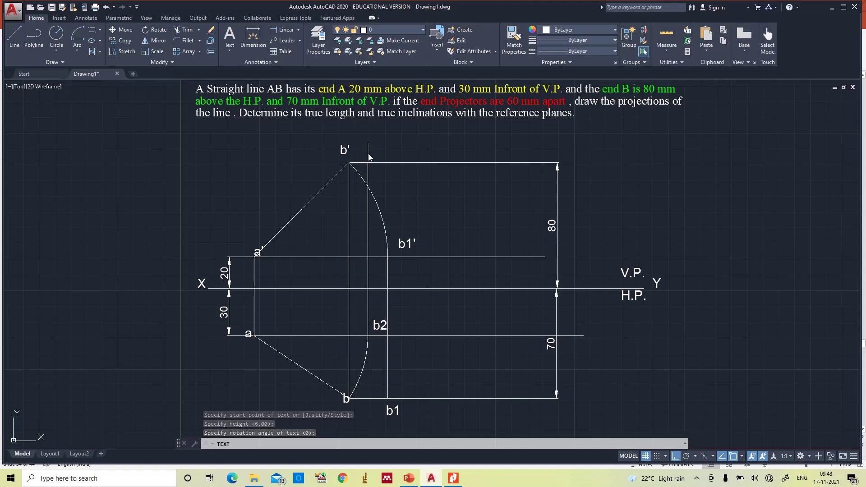
{"action": "type", "text": "'"}
{"action": "key", "text": "Return"}
{"action": "key", "text": "Return"}
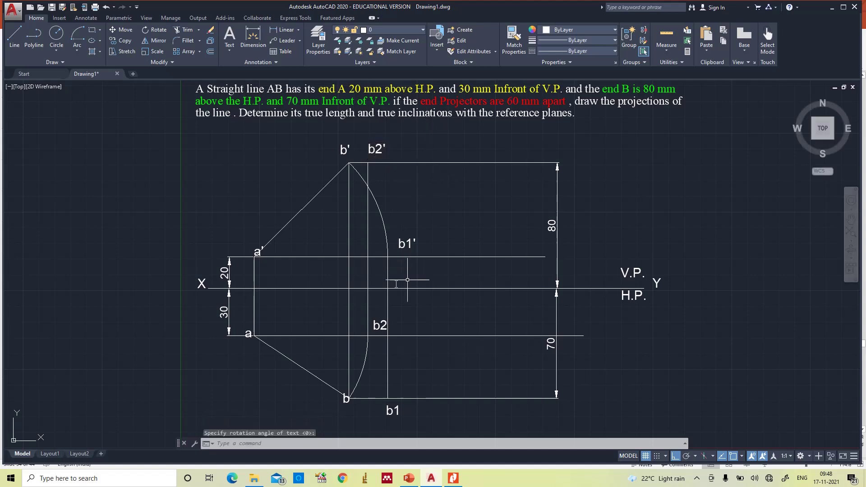
{"action": "key", "text": "Escape"}
Step: Draw a straight true-length line from a' to b2'
{"action": "key", "text": "l"}
{"action": "key", "text": "Return"}
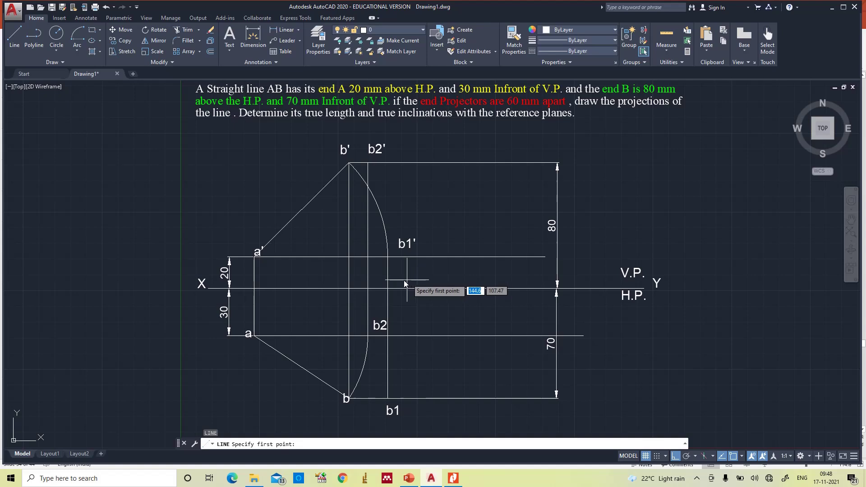
{"action": "left_click", "coordinate": [255, 258]}
{"action": "left_click", "coordinate": [368, 163]}
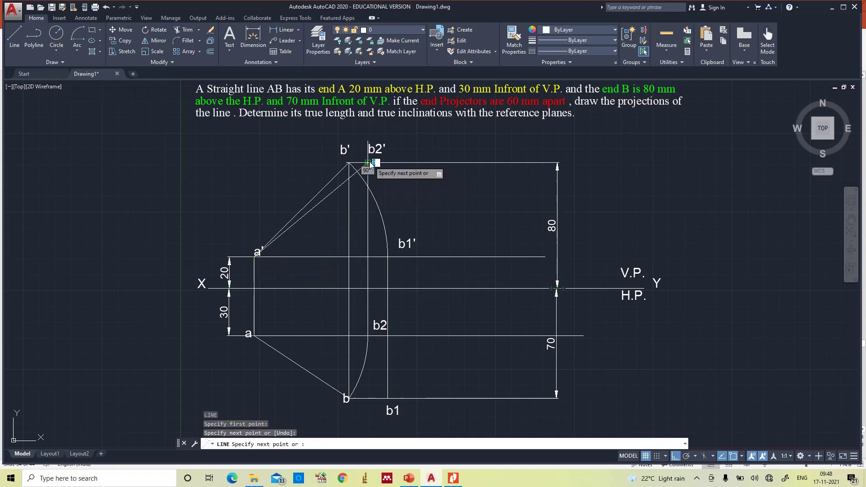
{"action": "key", "text": "Escape"}
Step: Draw a straight true-length line from a to b1
{"action": "key", "text": "space"}
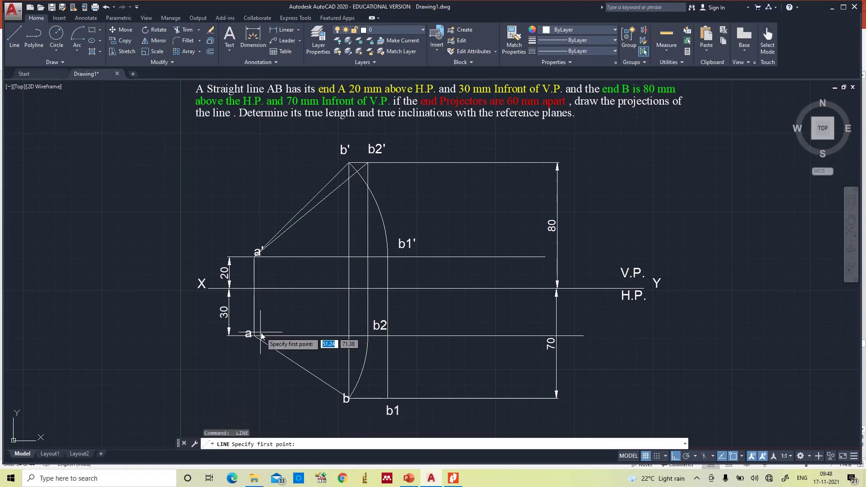
{"action": "left_click", "coordinate": [255, 335]}
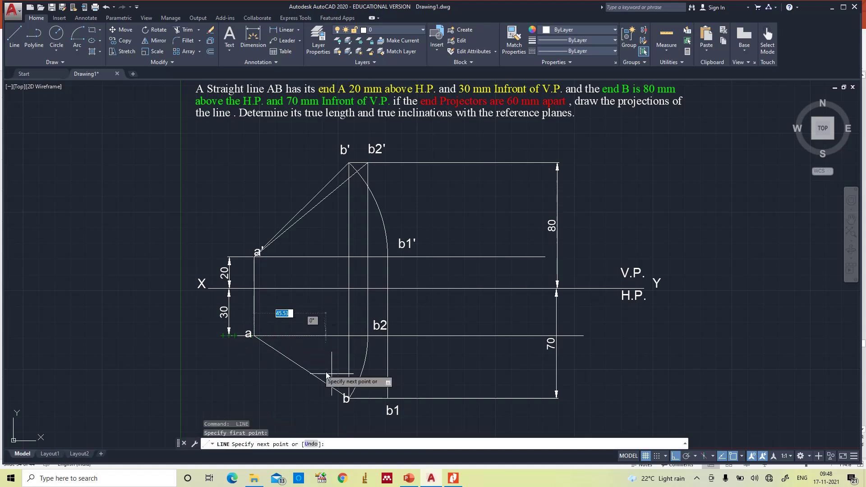
{"action": "left_click", "coordinate": [386, 399]}
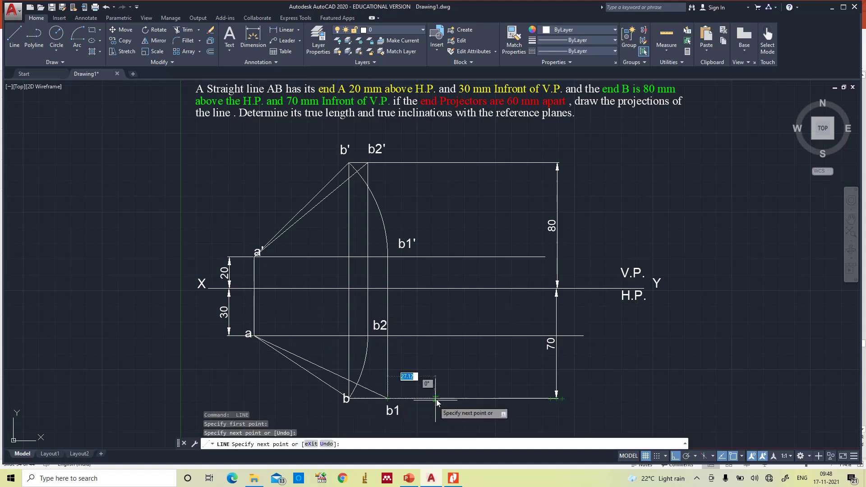
{"action": "key", "text": "Escape"}
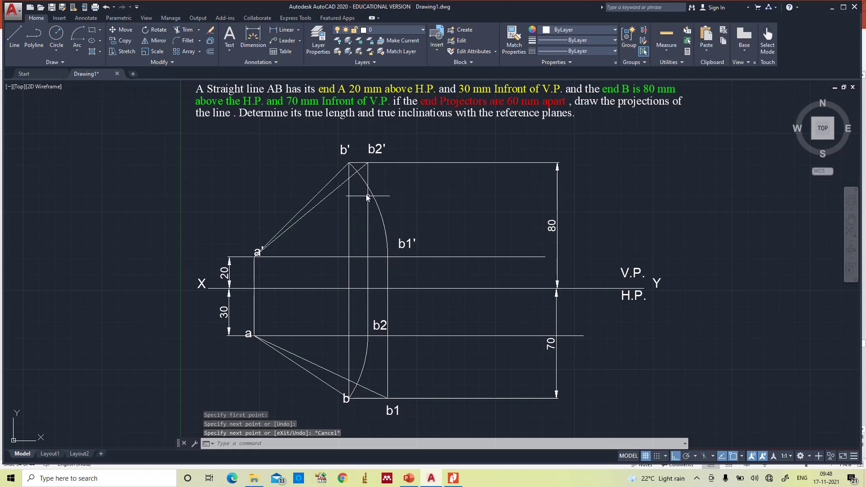
Step: Add an aligned dimension to the true-length line from a' to b2', placed above the front view
{"action": "left_click", "coordinate": [298, 35]}
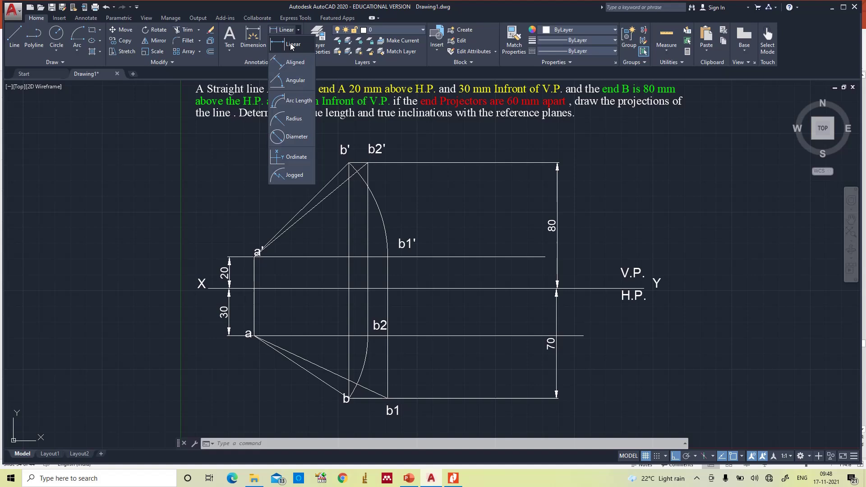
{"action": "left_click", "coordinate": [292, 67]}
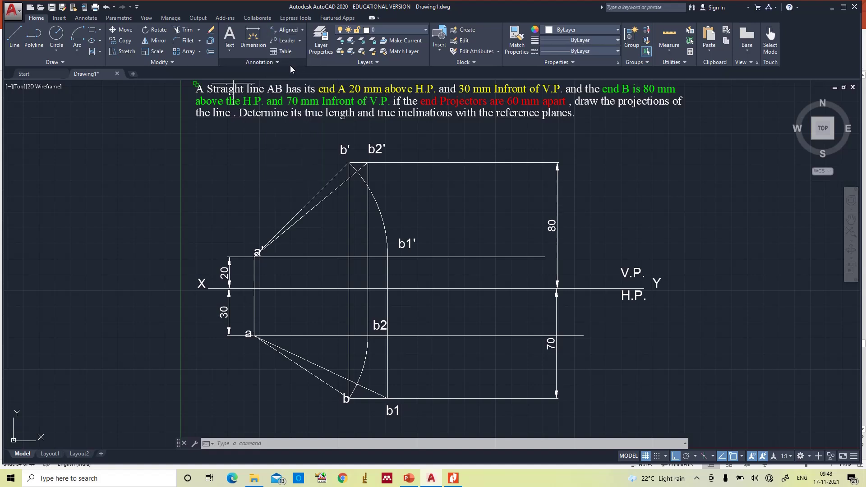
{"action": "left_click", "coordinate": [256, 256]}
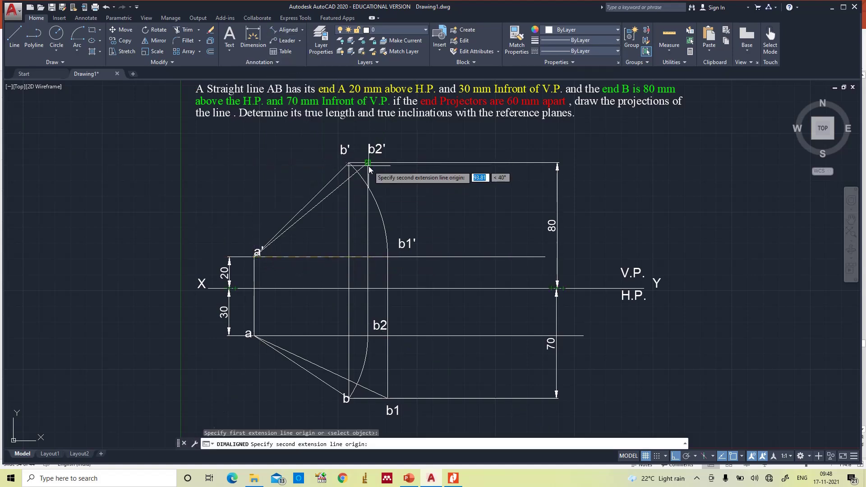
{"action": "left_click", "coordinate": [349, 162]}
{"action": "left_click", "coordinate": [328, 146]}
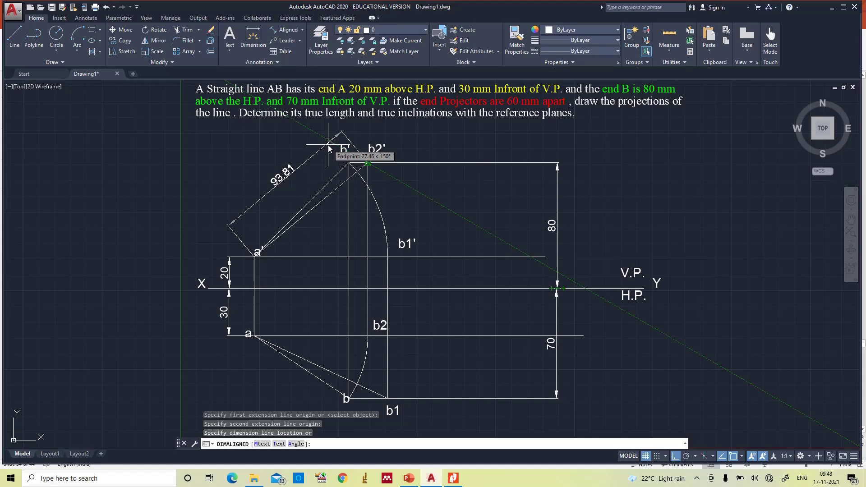
Step: Add an aligned dimension to the true-length line from a to b1, placed below the top view
{"action": "left_click", "coordinate": [288, 29]}
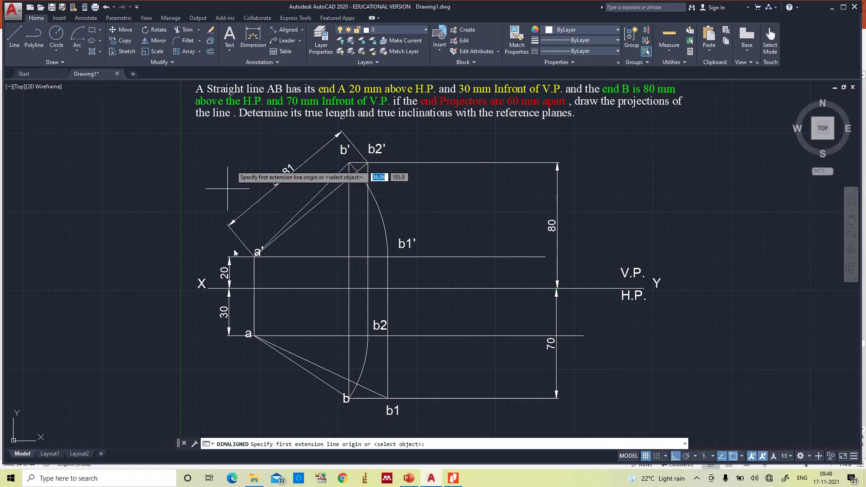
{"action": "left_click", "coordinate": [255, 339]}
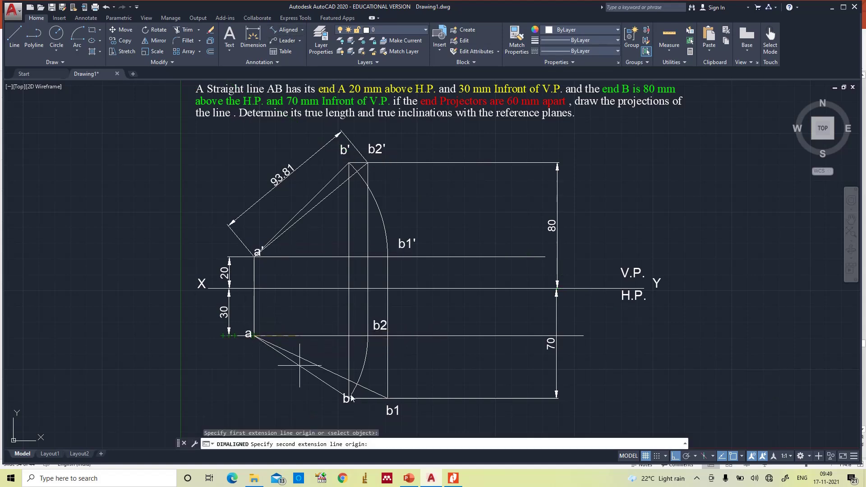
{"action": "left_click", "coordinate": [388, 399]}
{"action": "left_click", "coordinate": [360, 420]}
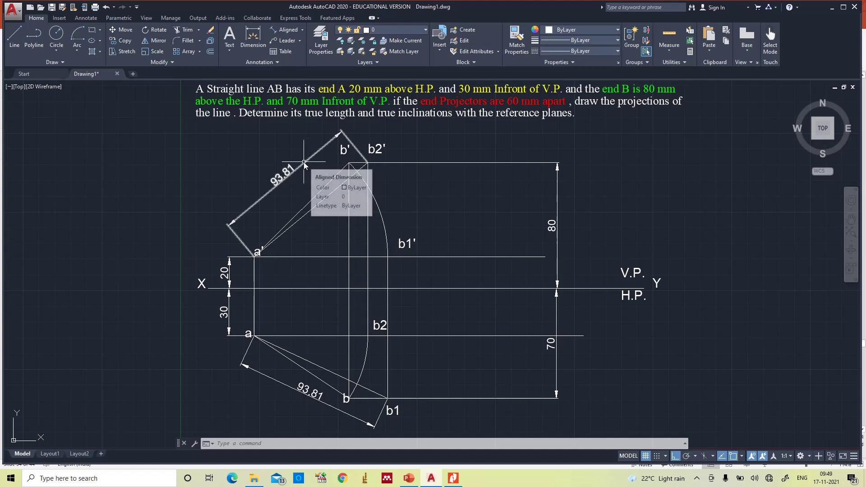
Step: Add an angular dimension between the XY line and the true-length line from a' to b2'
{"action": "left_click", "coordinate": [303, 31]}
{"action": "left_click", "coordinate": [295, 81]}
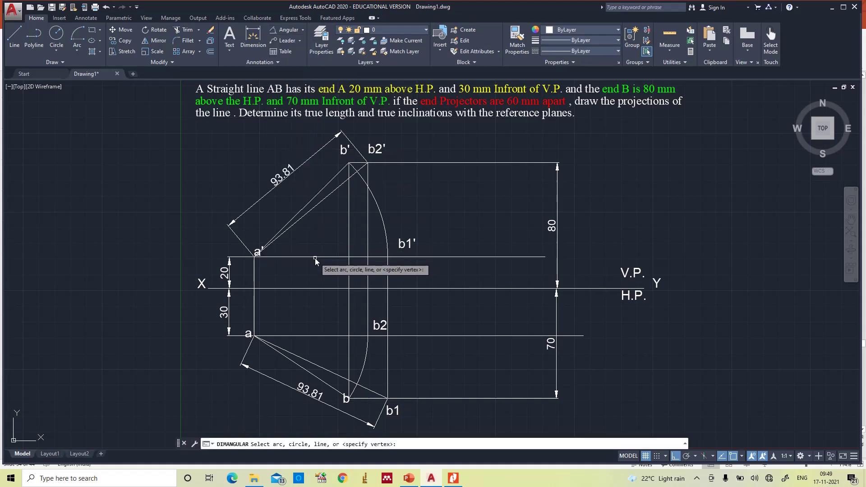
{"action": "left_click", "coordinate": [307, 289]}
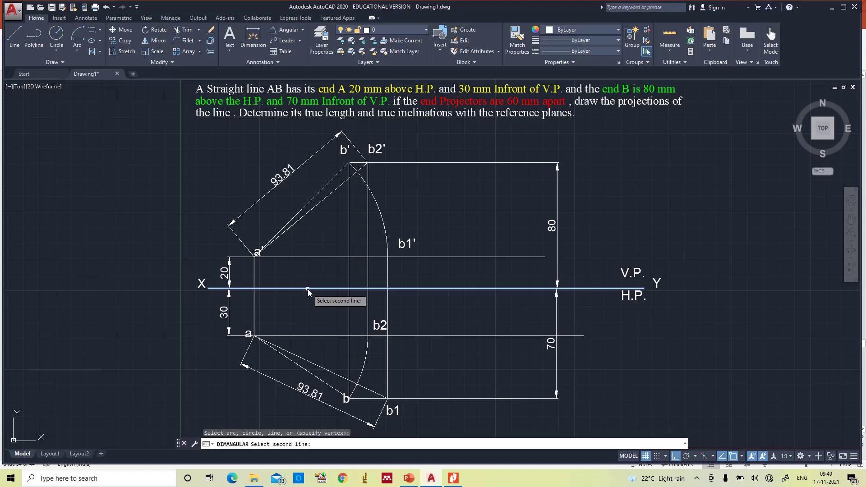
{"action": "left_click", "coordinate": [332, 193]}
{"action": "left_click", "coordinate": [321, 241]}
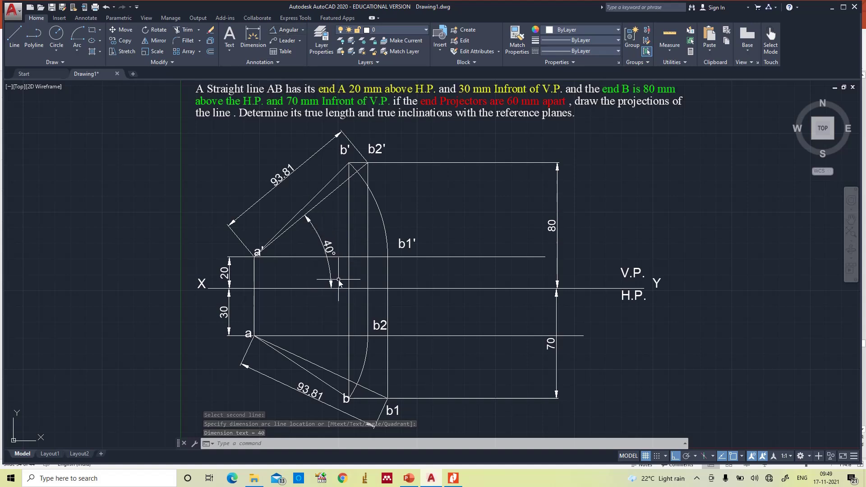
Step: Add an angular dimension between the XY line and the true-length line from a to b1
{"action": "left_click", "coordinate": [287, 30]}
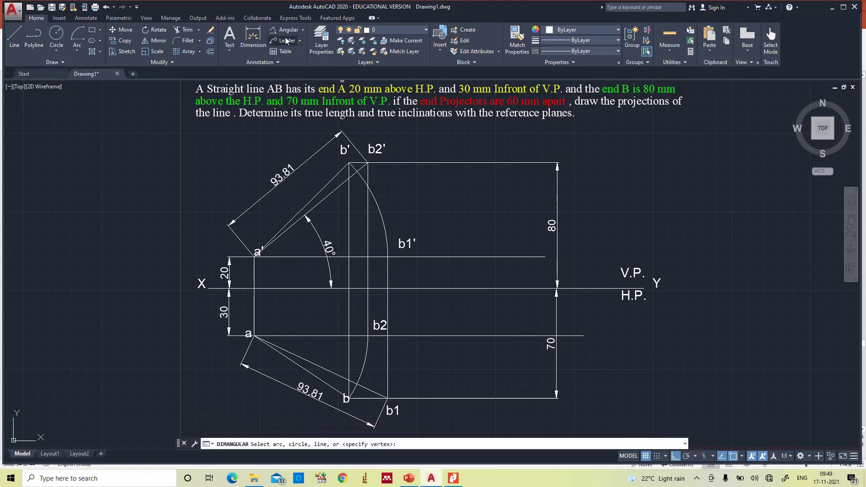
{"action": "left_click", "coordinate": [301, 289]}
{"action": "left_click", "coordinate": [357, 383]}
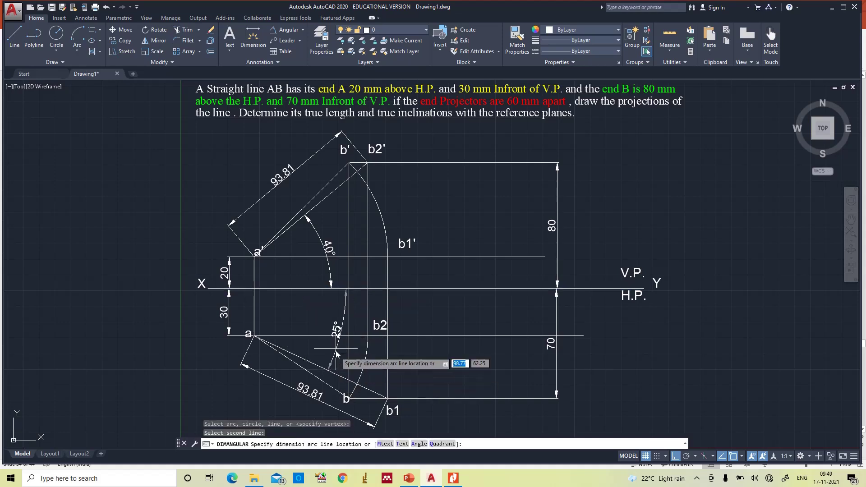
{"action": "left_click", "coordinate": [321, 351]}
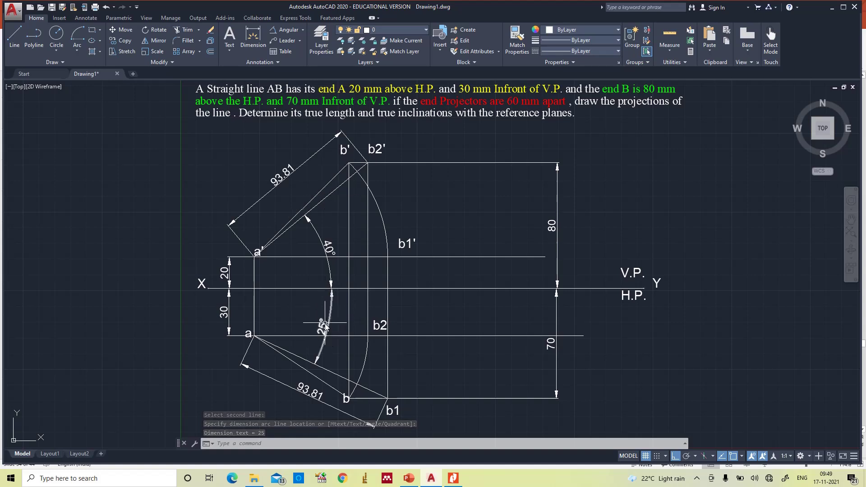
Step: Set both true-length lines, a'b2' and ab1, to a 0.40 mm lineweight and red colour
{"action": "left_click", "coordinate": [323, 199]}
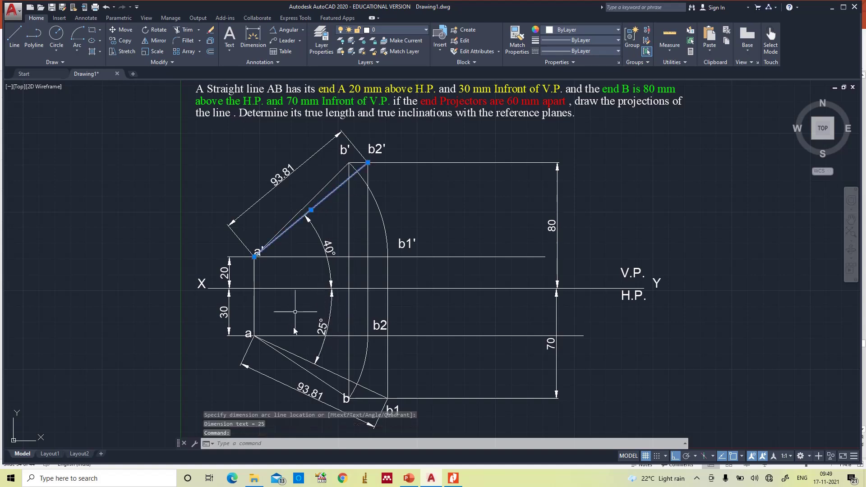
{"action": "left_click", "coordinate": [299, 356]}
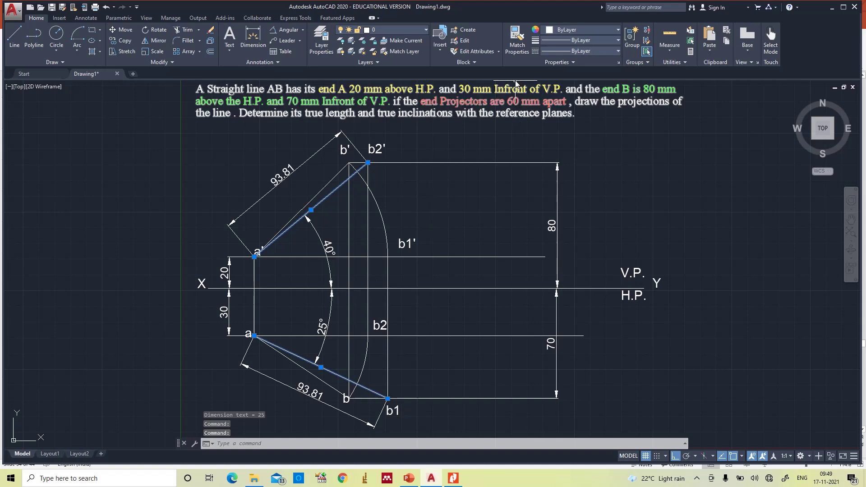
{"action": "left_click", "coordinate": [582, 40]}
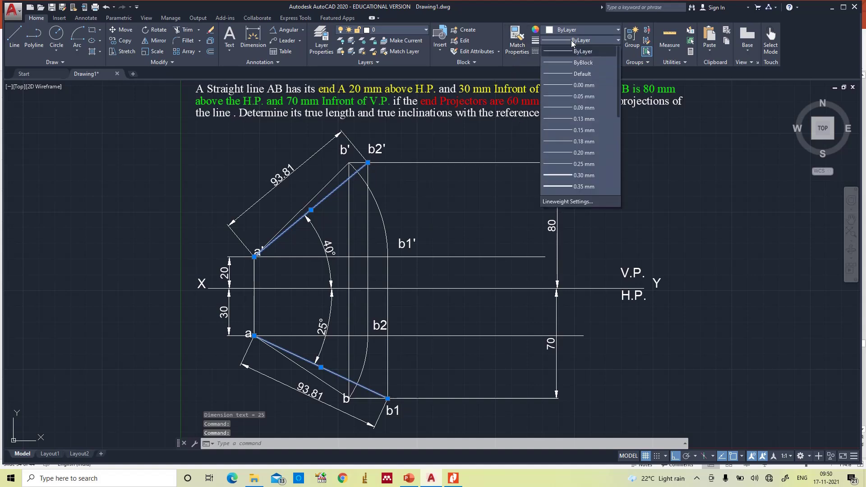
{"action": "left_click", "coordinate": [586, 164]}
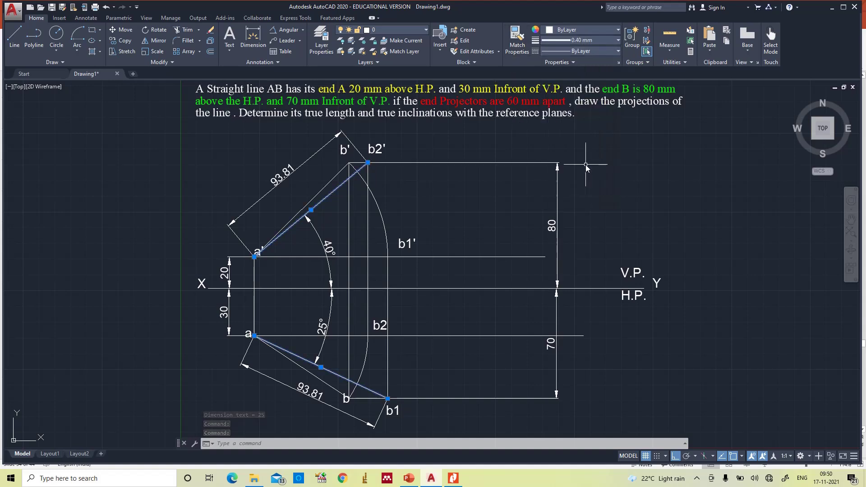
{"action": "left_click", "coordinate": [573, 30]}
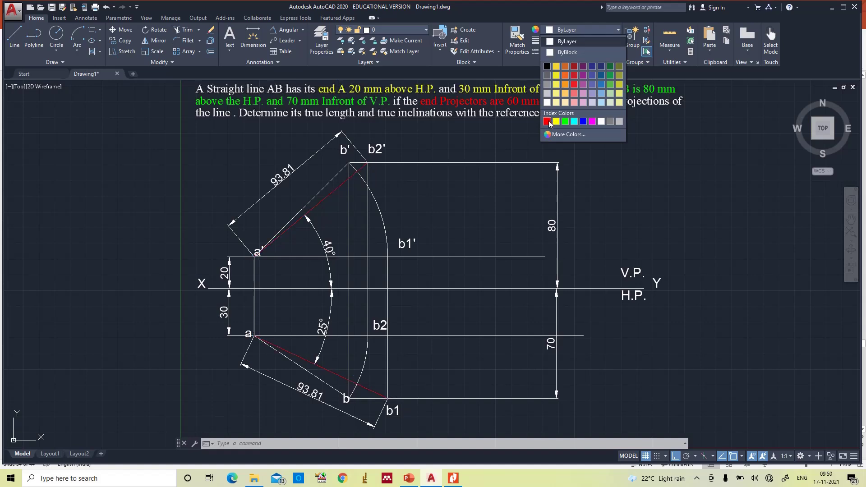
{"action": "left_click", "coordinate": [547, 121]}
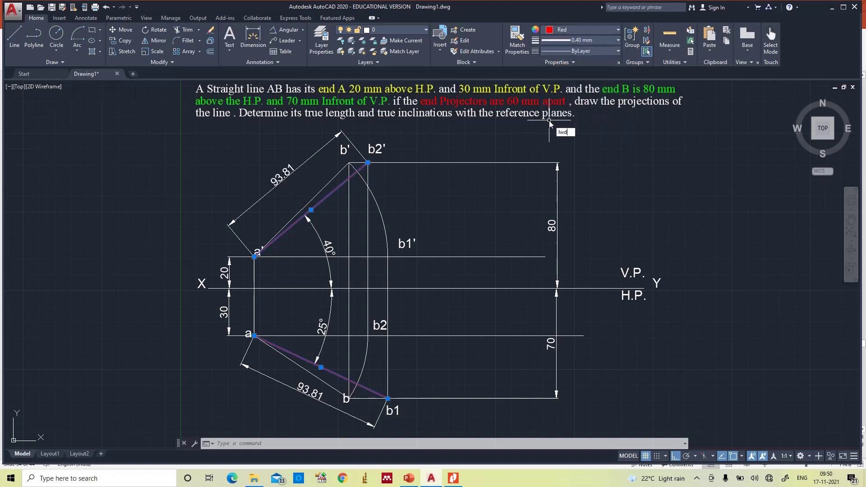
Step: Turn lineweight display on with the LWDISPLAY system variable
{"action": "key", "text": "Return"}
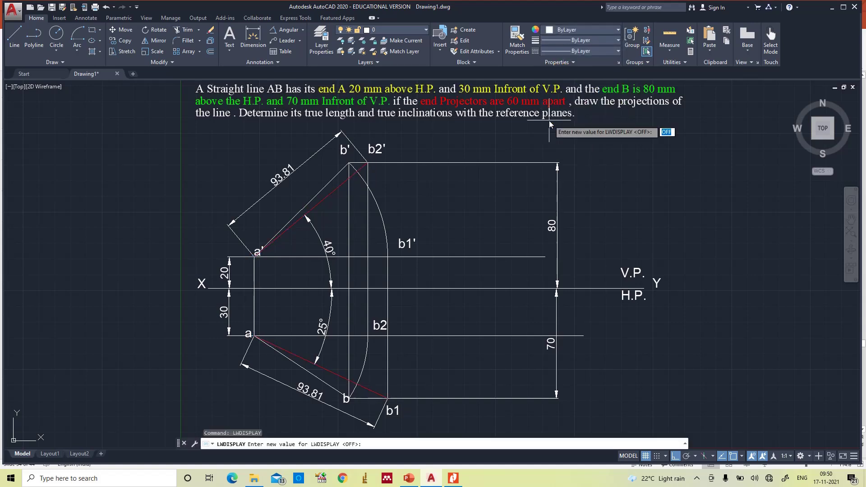
{"action": "type", "text": "on"}
{"action": "key", "text": "Return"}
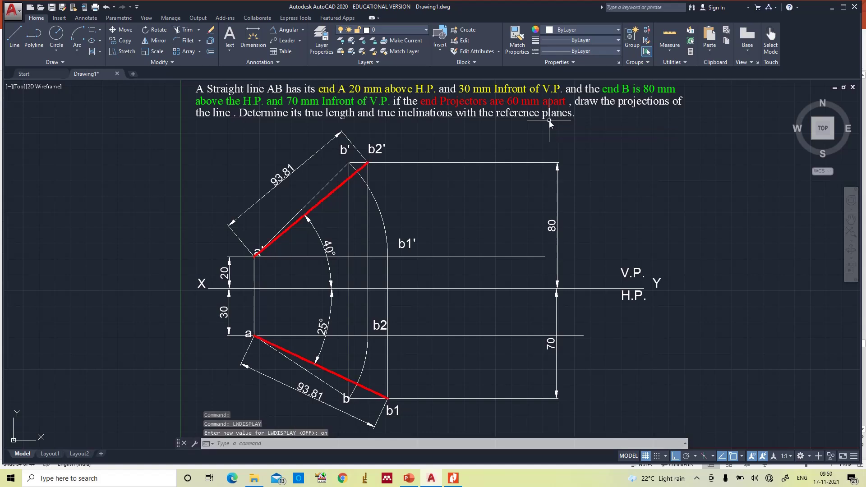
{"action": "key", "text": "Escape"}
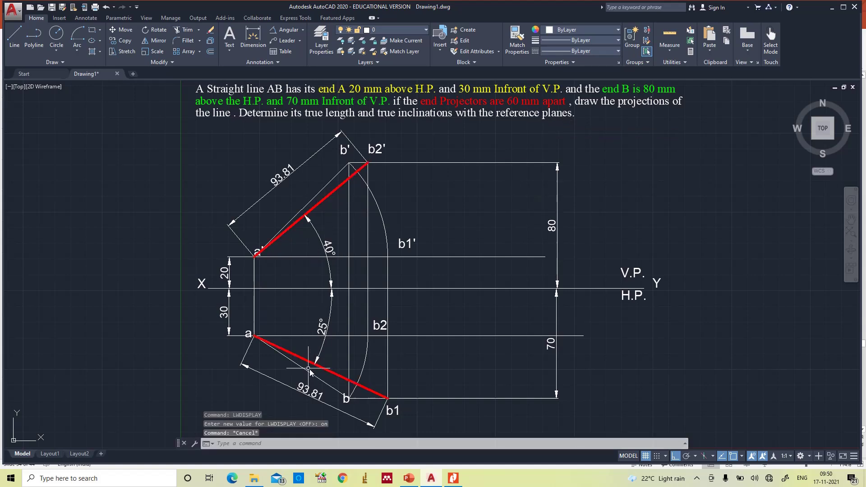
Step: Bring the 80 mm and 70 mm height dimensions closer to the views, aligned with each other just beyond b1's projector
{"action": "left_click", "coordinate": [558, 211]}
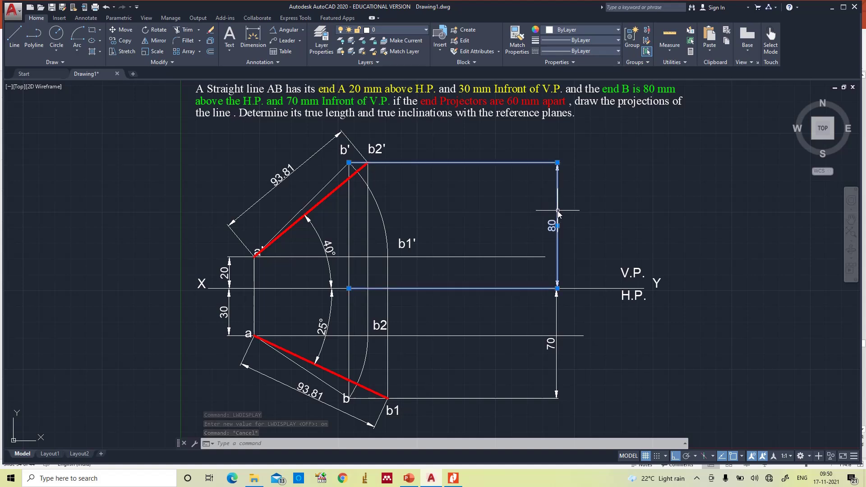
{"action": "left_click", "coordinate": [558, 226]}
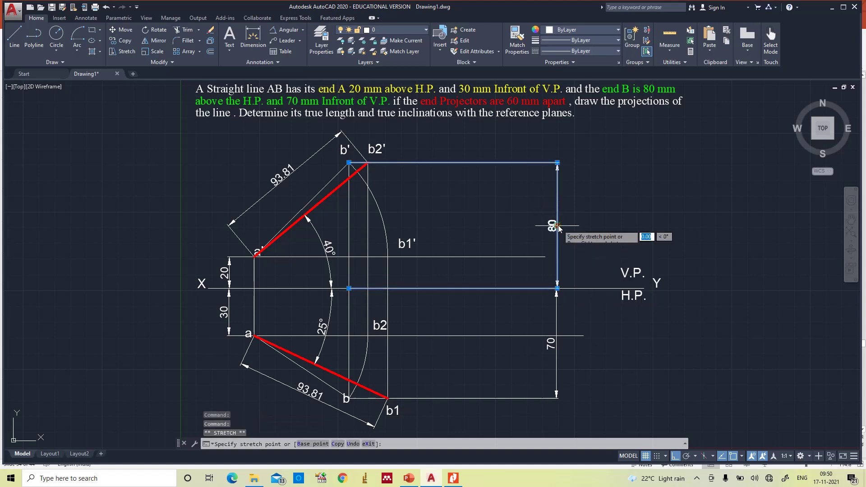
{"action": "left_click", "coordinate": [429, 236]}
{"action": "left_click", "coordinate": [557, 319]}
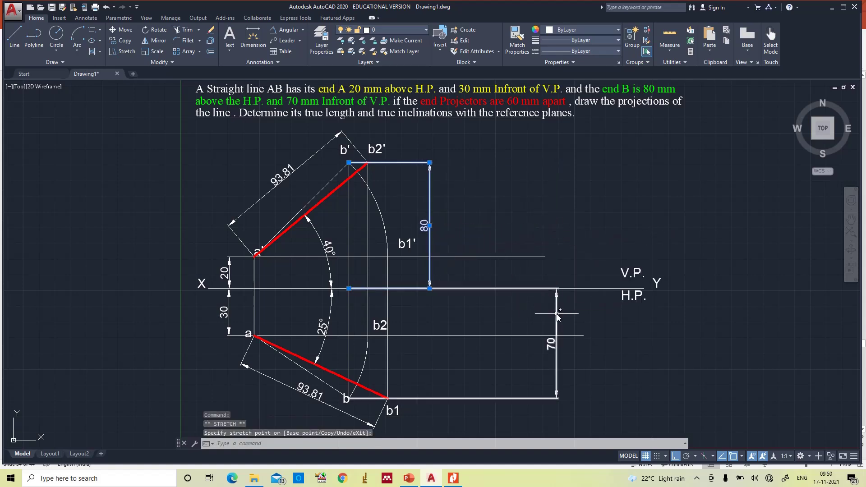
{"action": "left_click", "coordinate": [557, 344]}
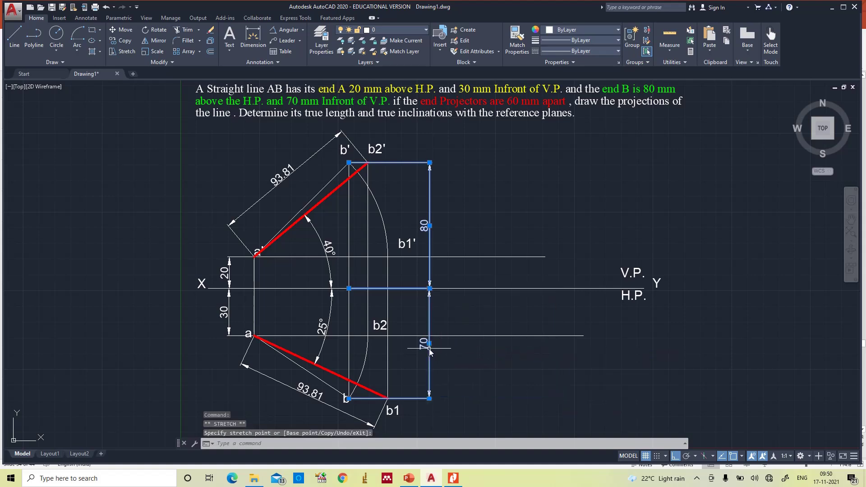
{"action": "left_click", "coordinate": [429, 352]}
{"action": "key", "text": "Escape"}
Step: Shorten the XY line from its Y end so it stops just past the 80 mm and 70 mm dimensions
{"action": "left_click", "coordinate": [498, 287]}
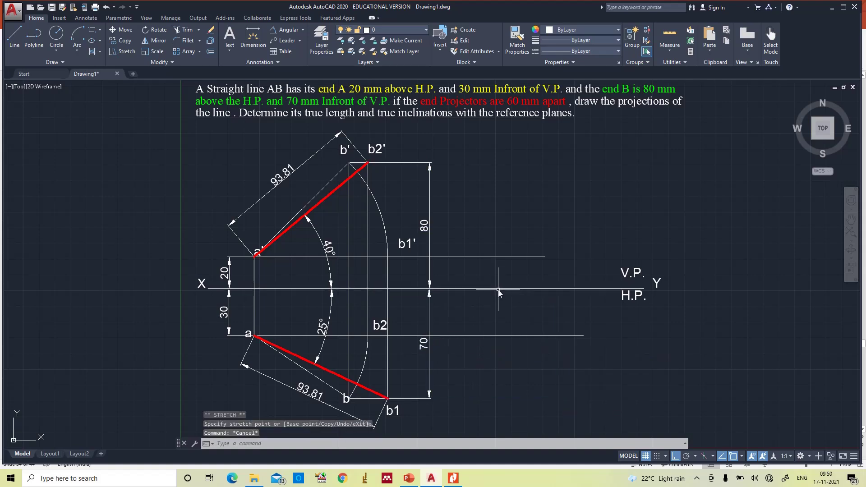
{"action": "left_click", "coordinate": [644, 288]}
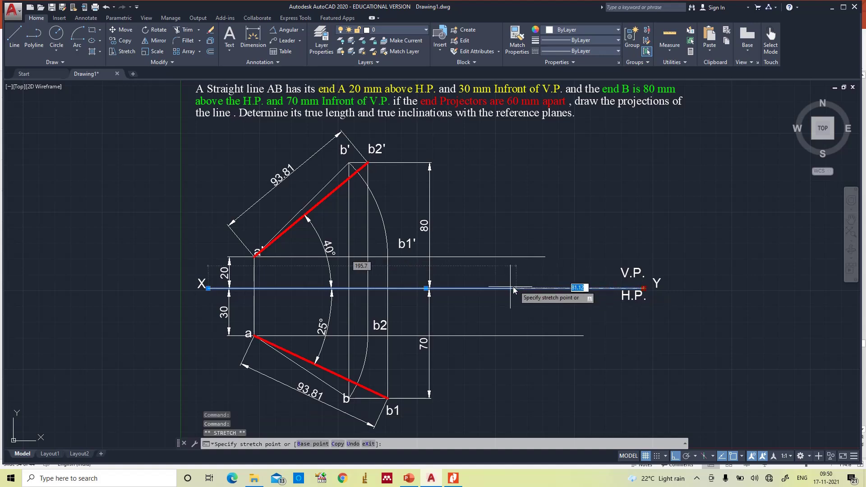
{"action": "left_click", "coordinate": [463, 288]}
{"action": "key", "text": "Escape"}
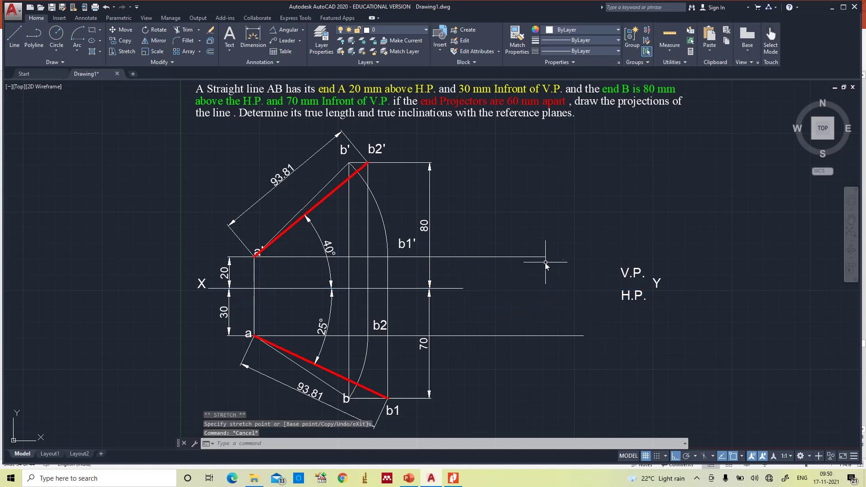
Step: Move the V.P. label to just above the free end of the shortened XY line
{"action": "left_click", "coordinate": [649, 259]}
{"action": "left_click", "coordinate": [615, 288]}
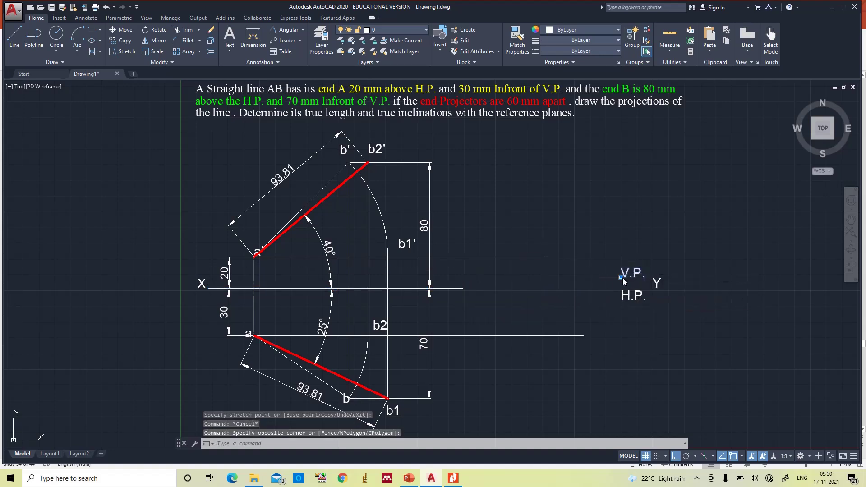
{"action": "left_click", "coordinate": [620, 277]}
{"action": "left_click", "coordinate": [453, 288]}
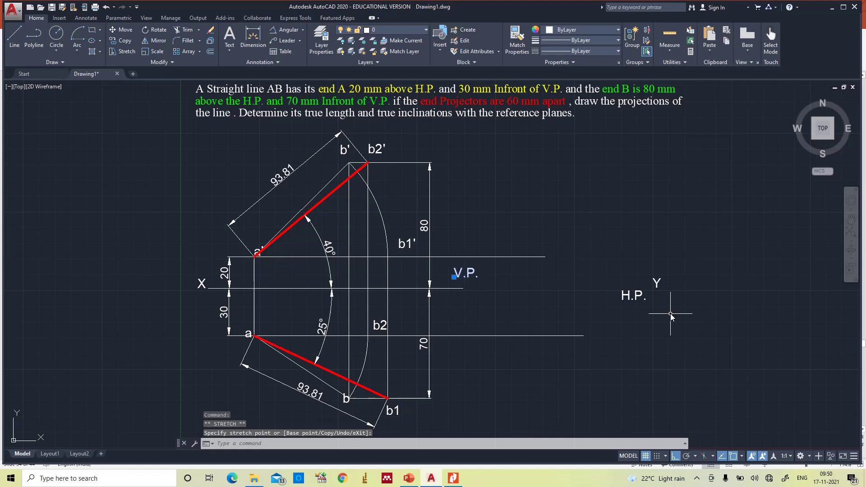
Step: Try moving the H.P. label toward the shortened XY line's end, and undo that move
{"action": "left_click", "coordinate": [621, 299]}
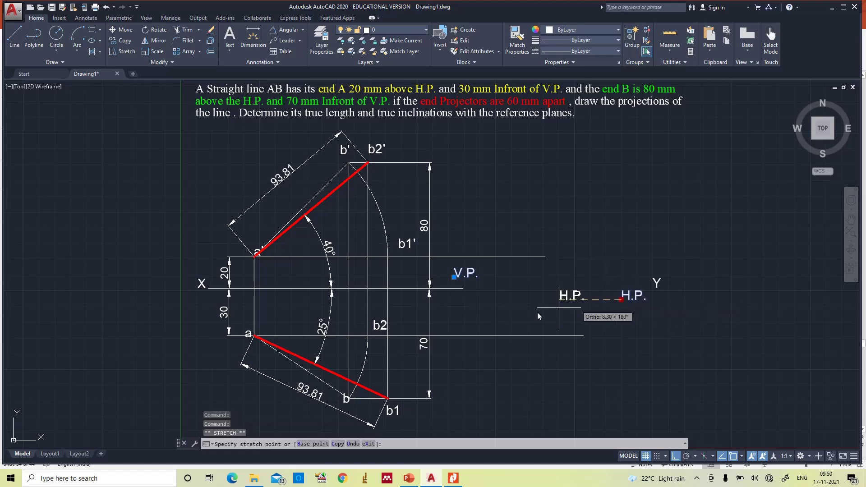
{"action": "left_click", "coordinate": [455, 335]}
{"action": "key", "text": "ctrl+z"}
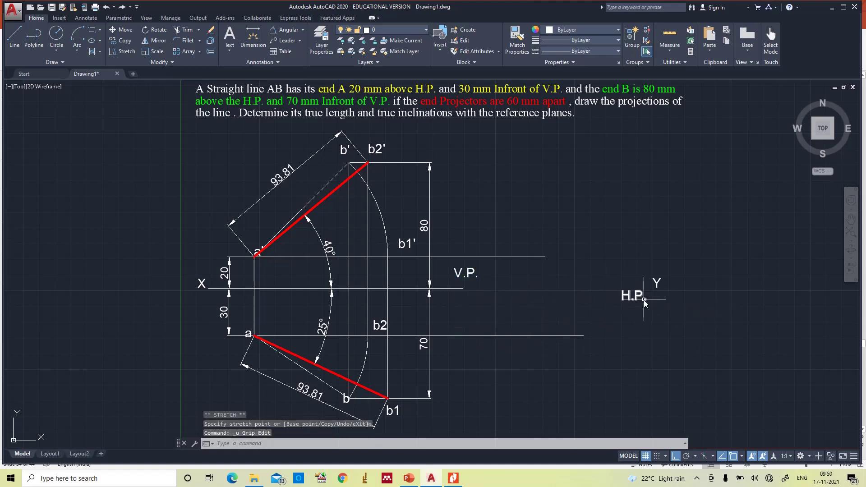
Step: Shorten the horizontal lines through a and a' from their far ends so they stop just past the 80 mm and 70 mm dimensions
{"action": "left_click", "coordinate": [569, 336]}
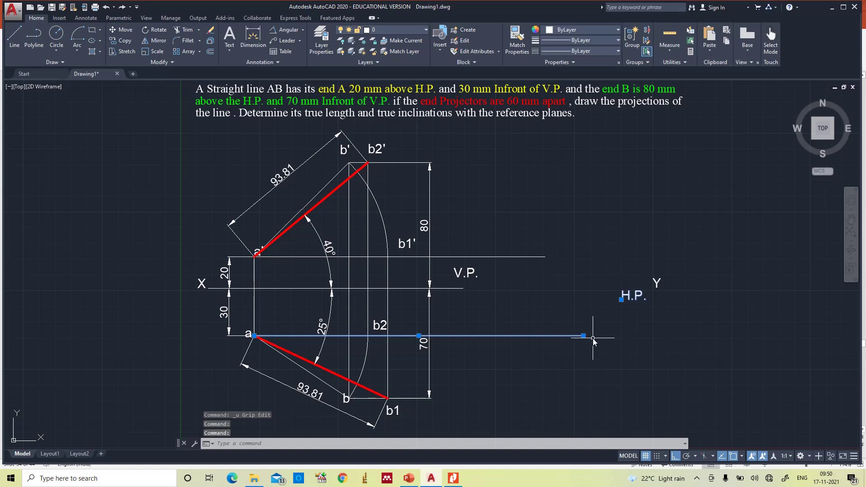
{"action": "left_click", "coordinate": [583, 336]}
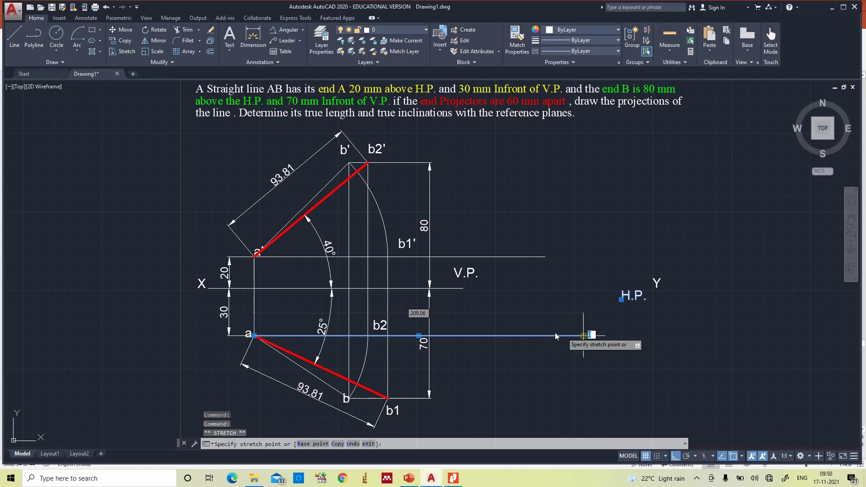
{"action": "left_click", "coordinate": [446, 336]}
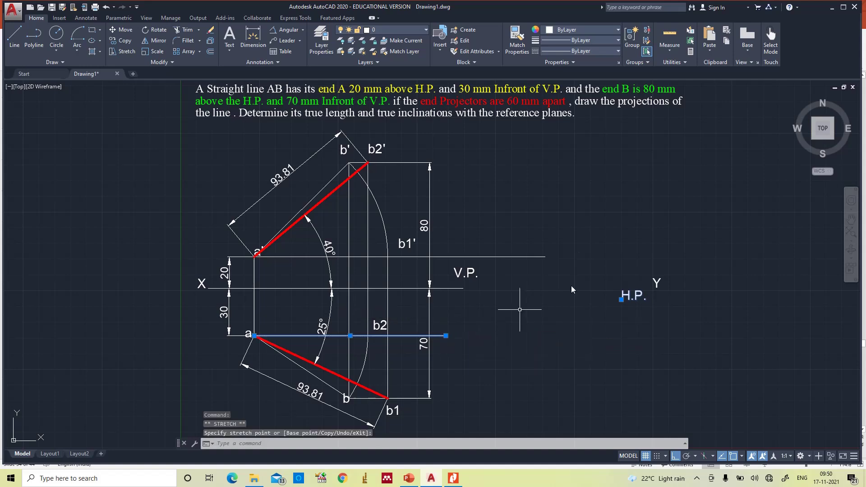
{"action": "left_click", "coordinate": [525, 257]}
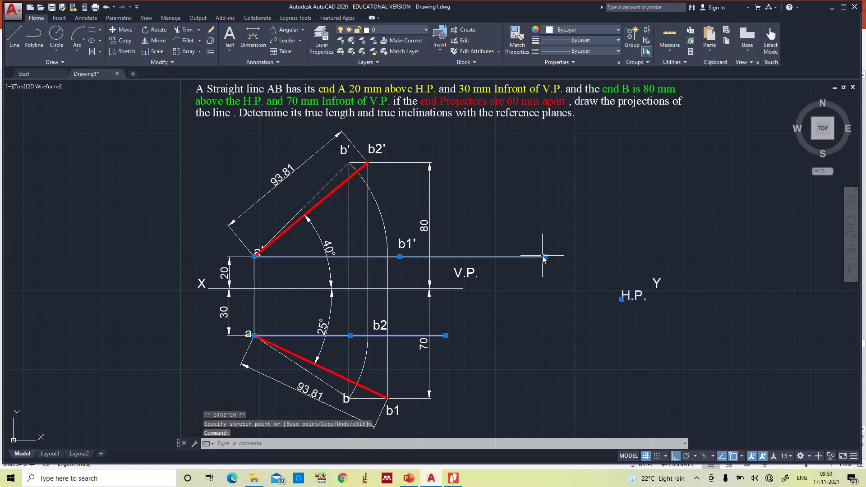
{"action": "left_click", "coordinate": [545, 257]}
{"action": "left_click", "coordinate": [453, 258]}
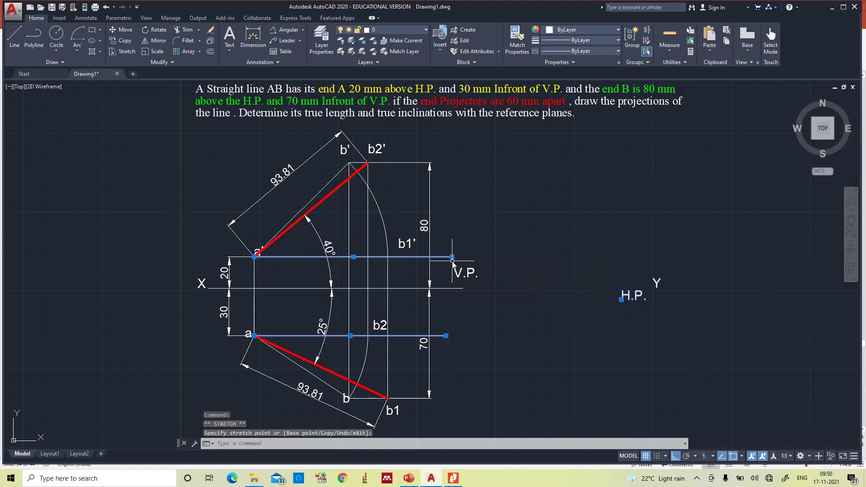
{"action": "key", "text": "Escape"}
Step: Move the H.P. label directly below the V.P. label and the Y label to just beyond the XY line's shortened end
{"action": "left_click", "coordinate": [623, 297]}
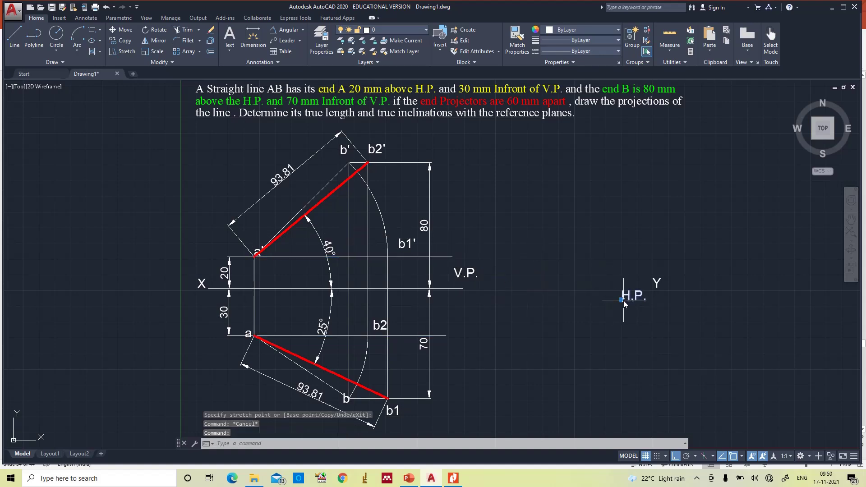
{"action": "left_click", "coordinate": [622, 300]}
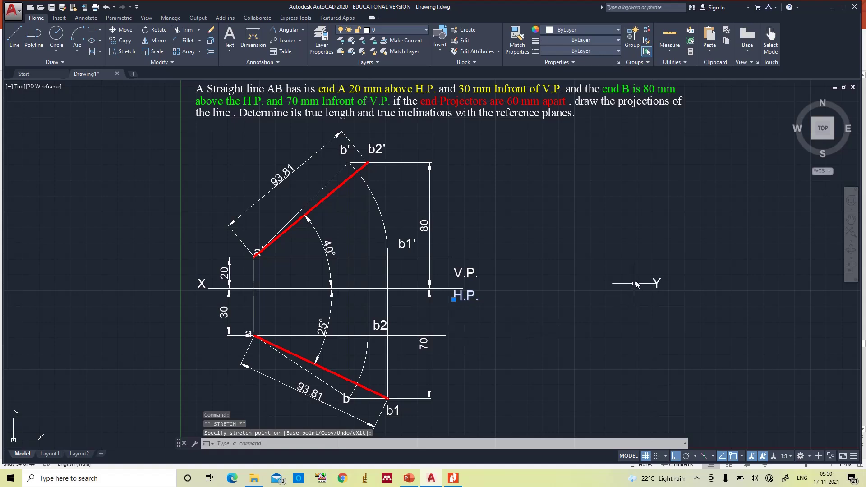
{"action": "left_click", "coordinate": [656, 283]}
{"action": "left_click", "coordinate": [653, 287]}
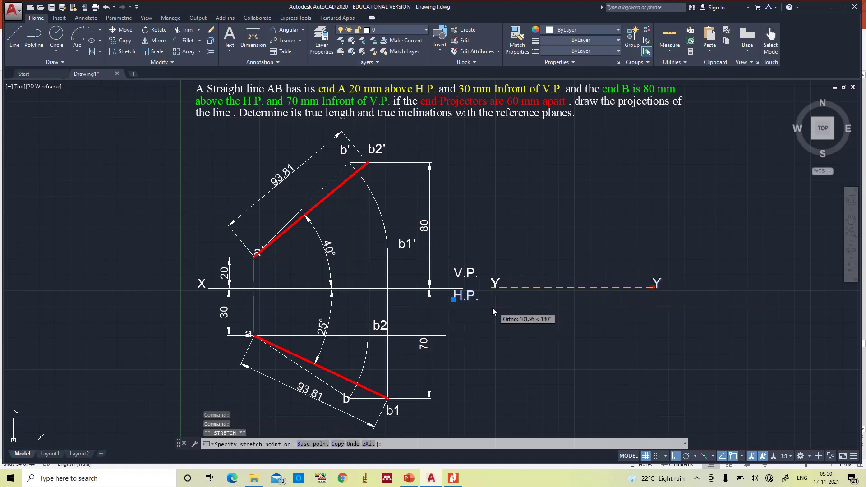
{"action": "key", "text": "Escape"}
{"action": "key", "text": "Escape"}
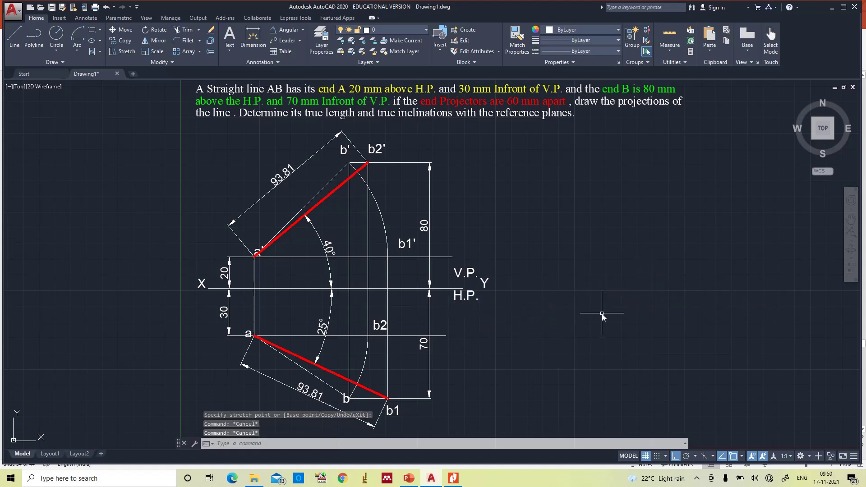
Step: Move all the projection views with their dimensions and labels to the right, centring them more under the problem statement
{"action": "key", "text": "Return"}
{"action": "type", "text": "a"}
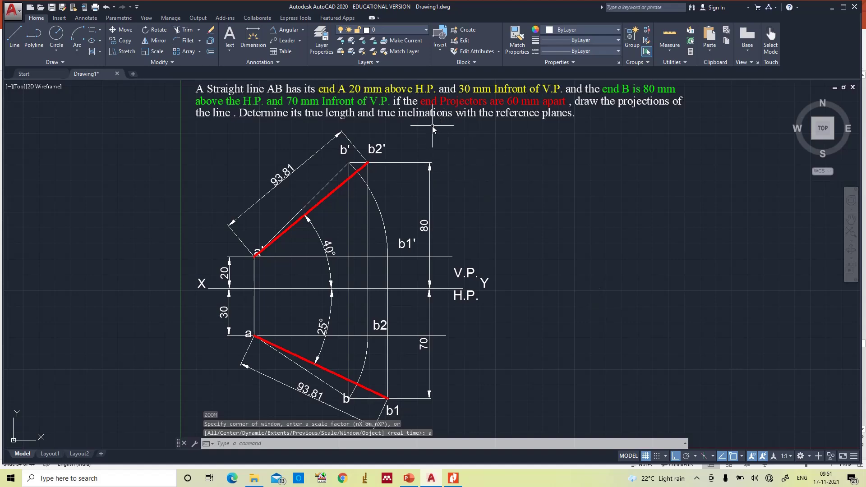
{"action": "mouse_move", "coordinate": [432, 128]}
{"action": "left_mouse_down"}
{"action": "mouse_move", "coordinate": [397, 149]}
{"action": "mouse_move", "coordinate": [408, 288]}
{"action": "mouse_move", "coordinate": [455, 249]}
{"action": "left_mouse_up"}
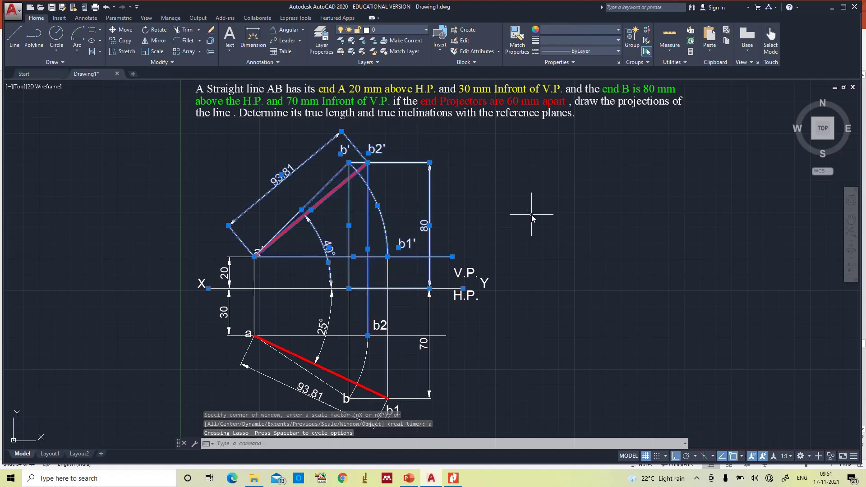
{"action": "key", "text": "Escape"}
{"action": "scroll", "coordinate": [572, 244], "scroll_direction": "down", "scroll_amount": 2}
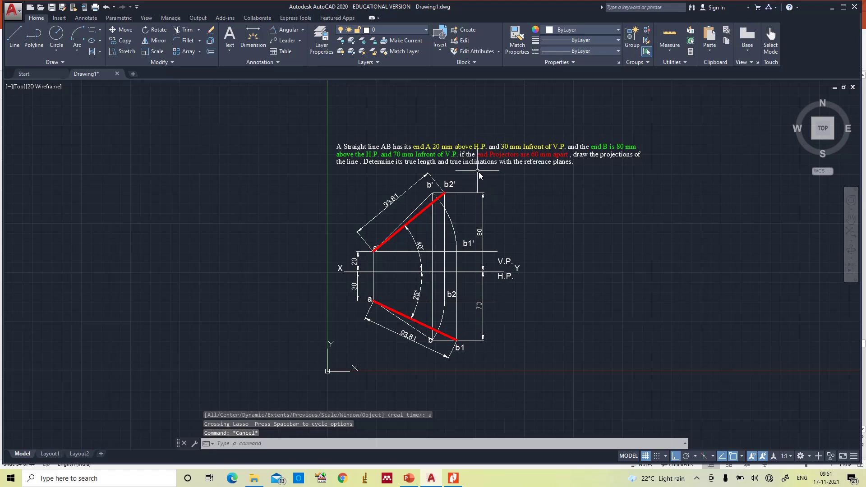
{"action": "mouse_move", "coordinate": [478, 171]}
{"action": "left_mouse_down"}
{"action": "mouse_move", "coordinate": [393, 180]}
{"action": "mouse_move", "coordinate": [363, 200]}
{"action": "mouse_move", "coordinate": [373, 291]}
{"action": "mouse_move", "coordinate": [405, 346]}
{"action": "mouse_move", "coordinate": [447, 371]}
{"action": "mouse_move", "coordinate": [559, 354]}
{"action": "left_mouse_up"}
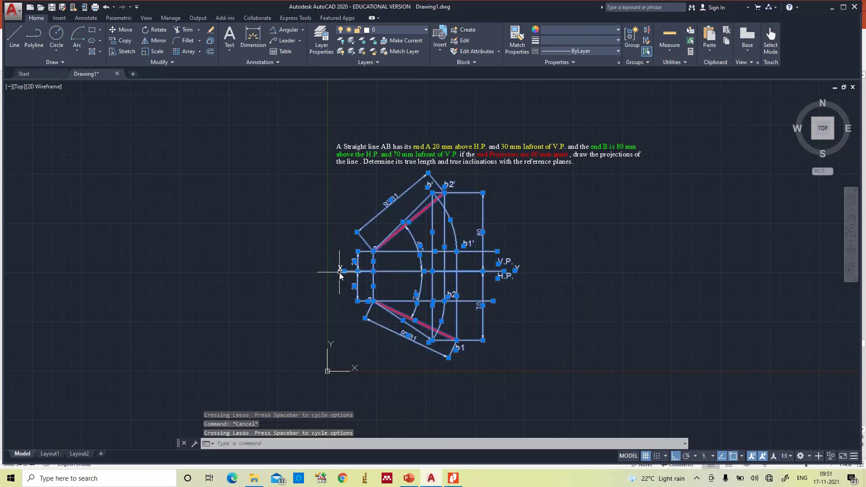
{"action": "mouse_move", "coordinate": [391, 275]}
{"action": "left_mouse_down"}
{"action": "mouse_move", "coordinate": [473, 280]}
{"action": "mouse_move", "coordinate": [440, 278]}
{"action": "left_mouse_up"}
{"action": "type", "text": "z"}
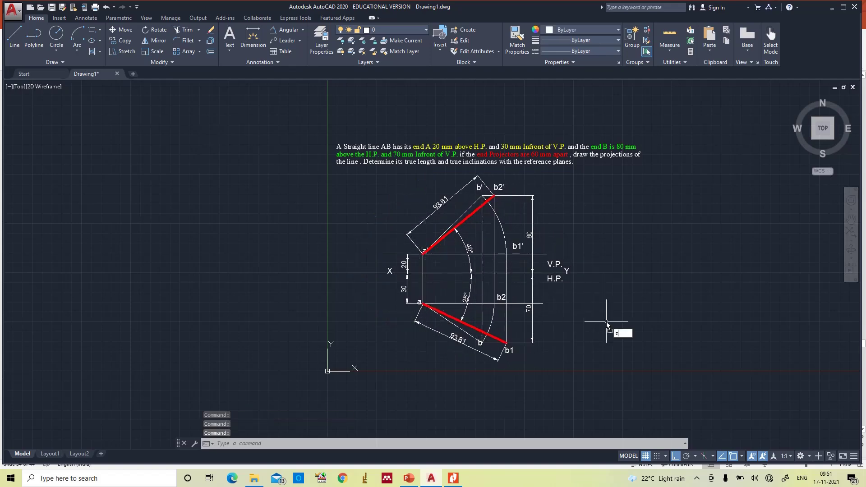
{"action": "key", "text": "Return"}
{"action": "type", "text": "a"}
{"action": "key", "text": "Return"}
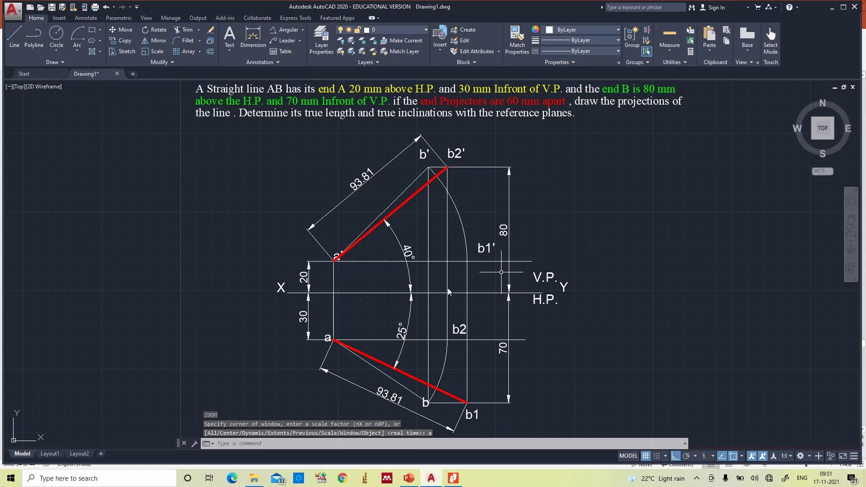
Step: Add a multiline text note in the empty area right of the views reading "True Length = 93.81 mm"
{"action": "type", "text": "m"}
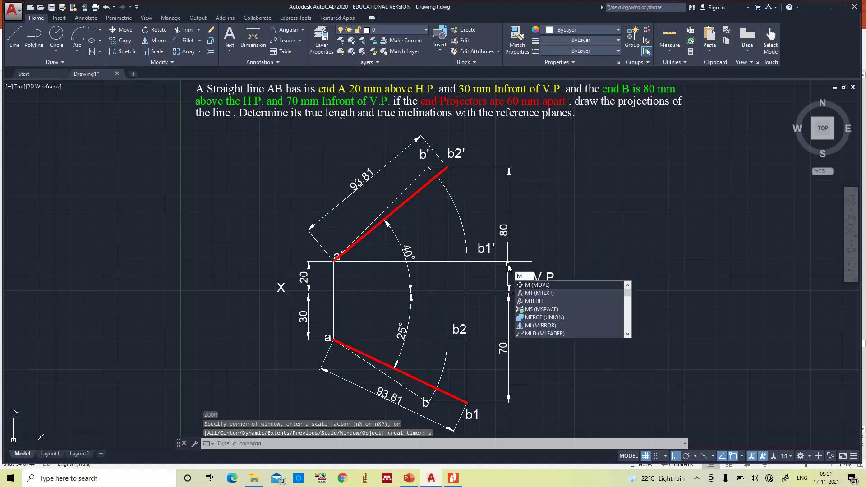
{"action": "type", "text": "t"}
{"action": "key", "text": "Return"}
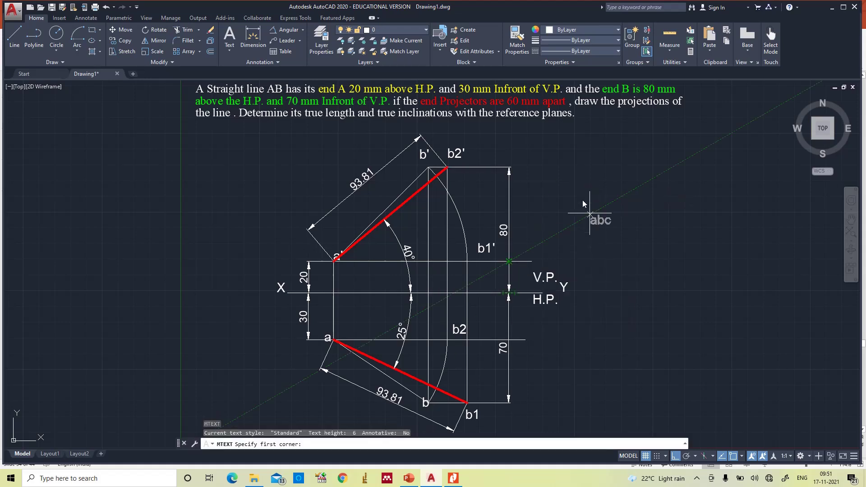
{"action": "left_click", "coordinate": [557, 178]}
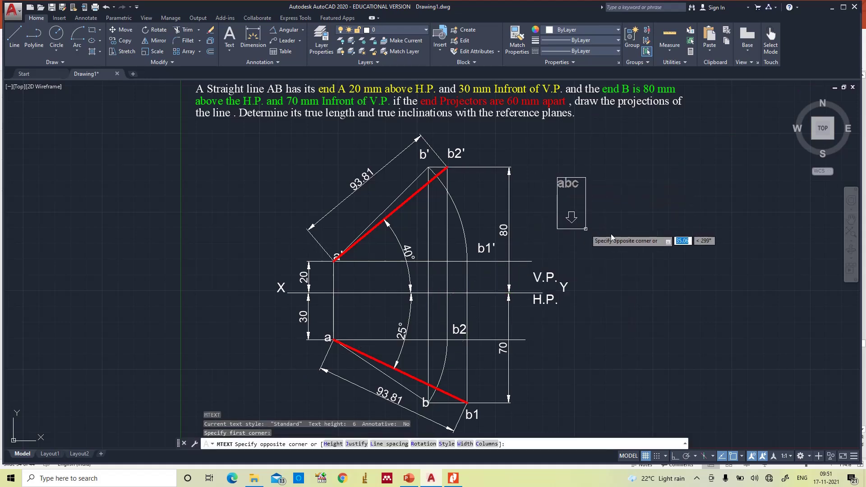
{"action": "left_click", "coordinate": [708, 251]}
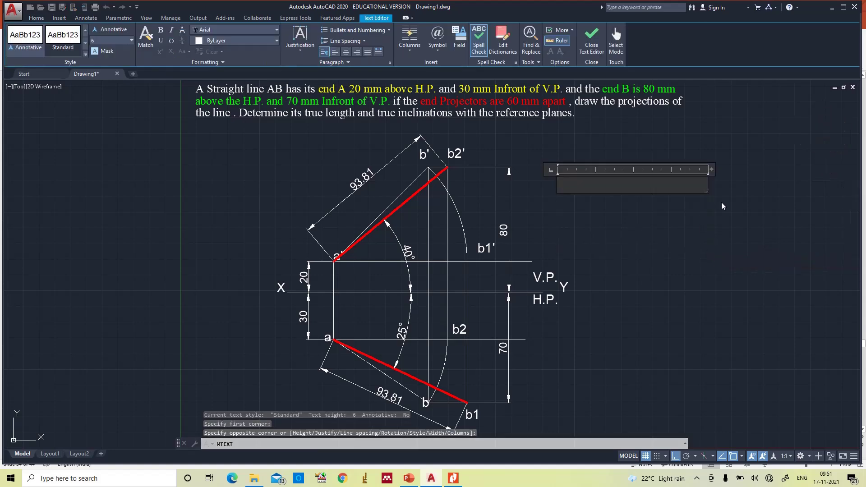
{"action": "type", "text": "True L"}
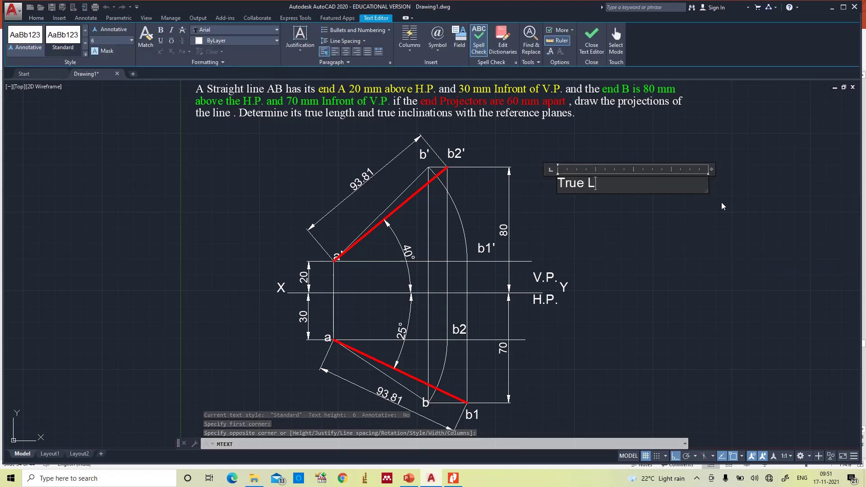
{"action": "type", "text": "ength = "}
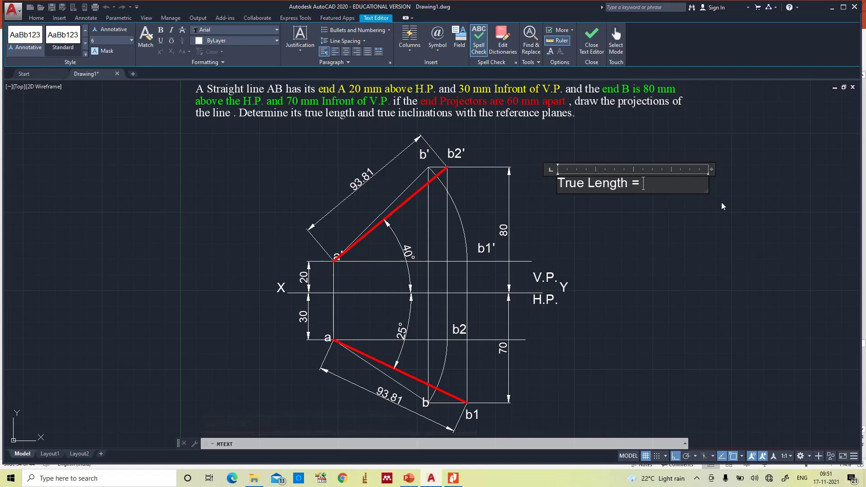
{"action": "type", "text": "93.81 mm"}
Step: Append a tilde copied from the GreekC character map to the true length note, followed by "94 mm"
{"action": "left_click", "coordinate": [436, 51]}
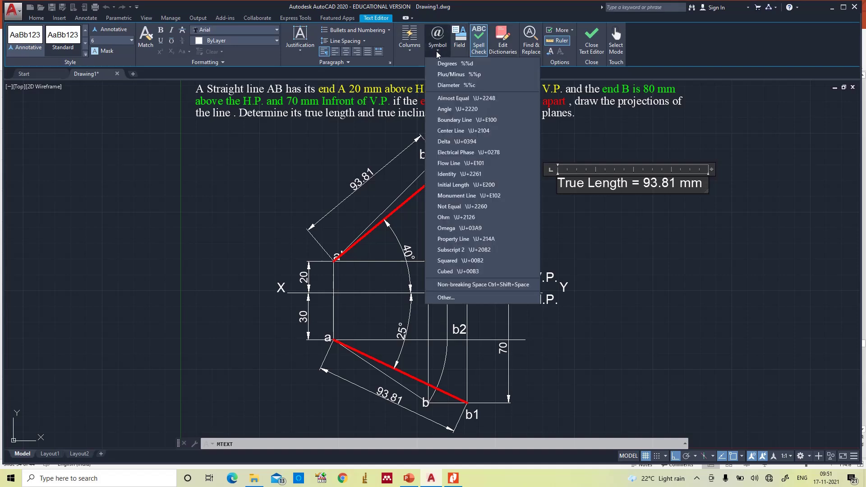
{"action": "left_click", "coordinate": [443, 296]}
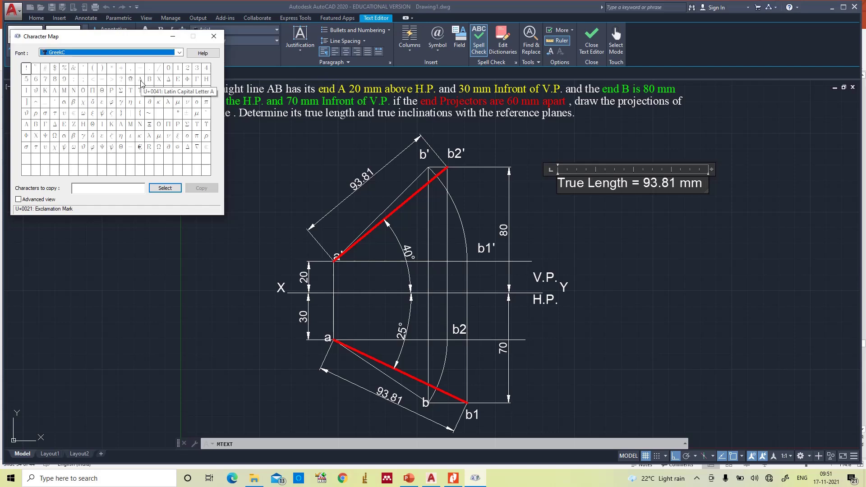
{"action": "left_click", "coordinate": [150, 114]}
{"action": "left_click", "coordinate": [161, 189]}
{"action": "left_click", "coordinate": [201, 188]}
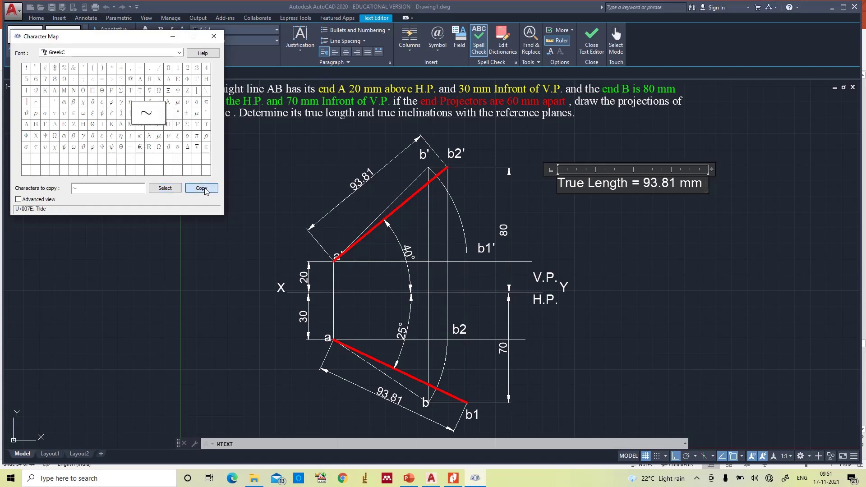
{"action": "left_click", "coordinate": [705, 188]}
{"action": "key", "text": "Return"}
{"action": "key", "text": "ctrl+v"}
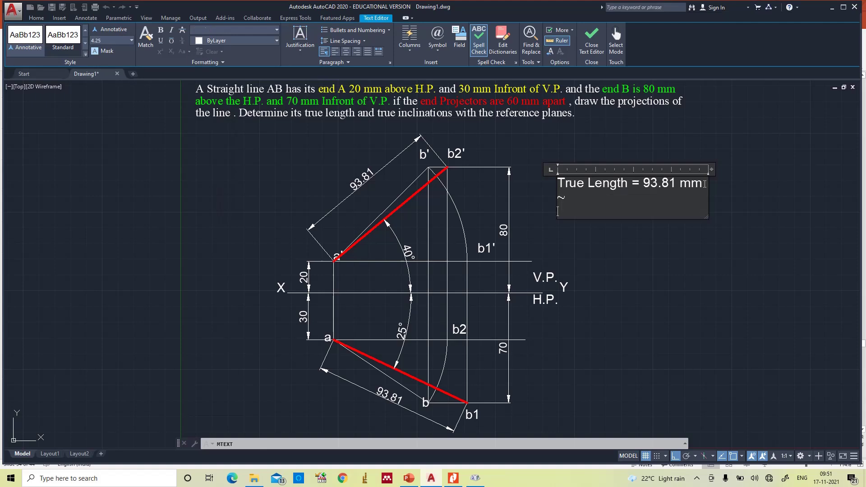
{"action": "type", "text": "94 mm"}
Step: Set the whole note's font to Times New Roman and the text height of "94 mm" to 6
{"action": "key", "text": "ctrl+a"}
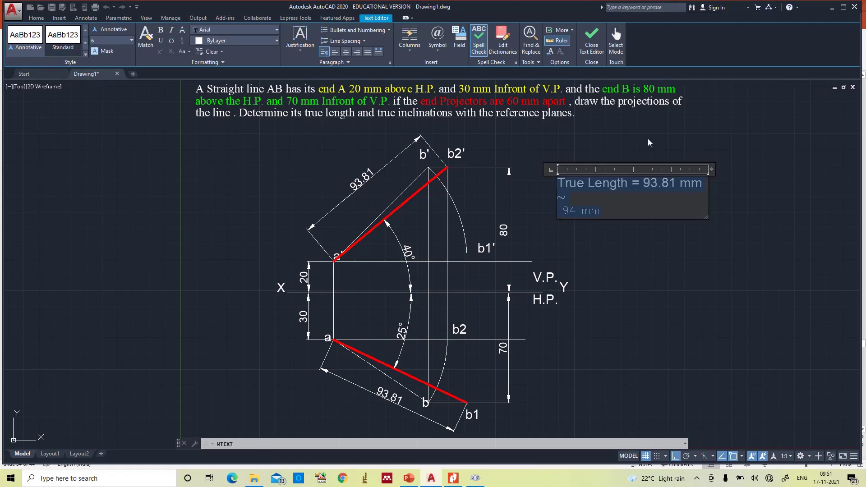
{"action": "left_click", "coordinate": [218, 28]}
{"action": "type", "text": "times"}
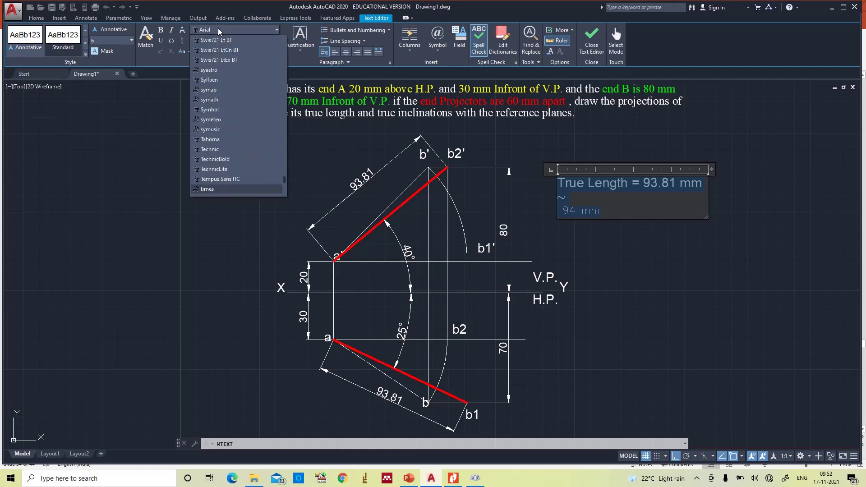
{"action": "key", "text": "Return"}
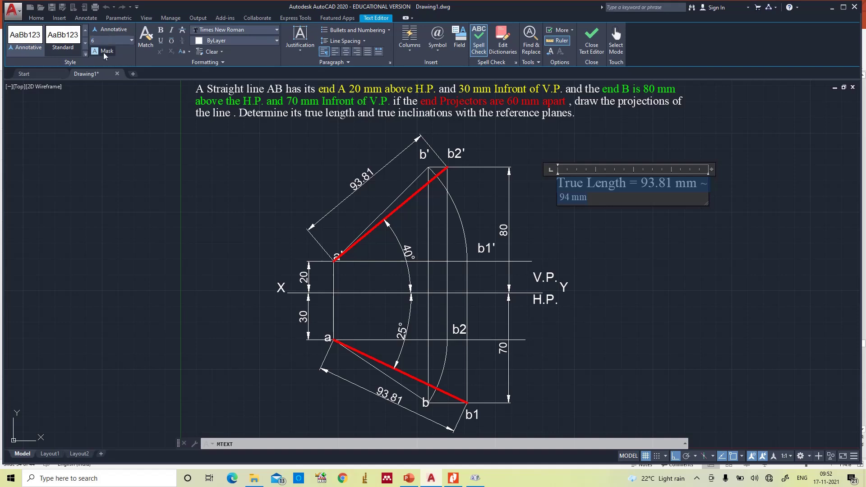
{"action": "left_click_drag", "start_coordinate": [616, 200], "coordinate": [560, 196]}
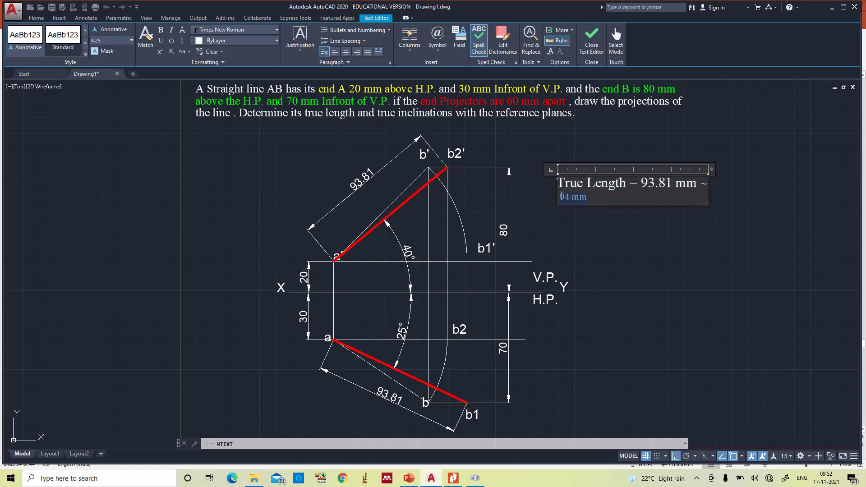
{"action": "left_click", "coordinate": [103, 43]}
{"action": "type", "text": "6"}
{"action": "key", "text": "Return"}
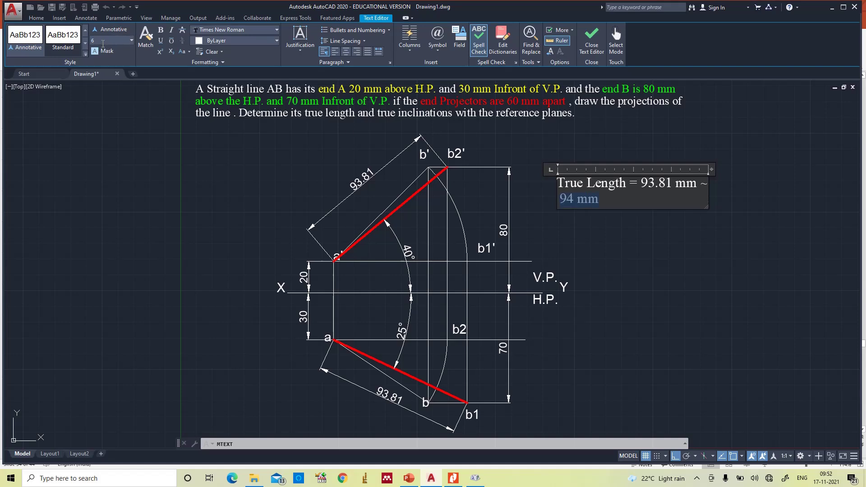
Step: Widen the note's text frame and join "94 mm" onto the same line as the true length
{"action": "left_click_drag", "start_coordinate": [708, 194], "coordinate": [754, 195]}
{"action": "left_click", "coordinate": [564, 201]}
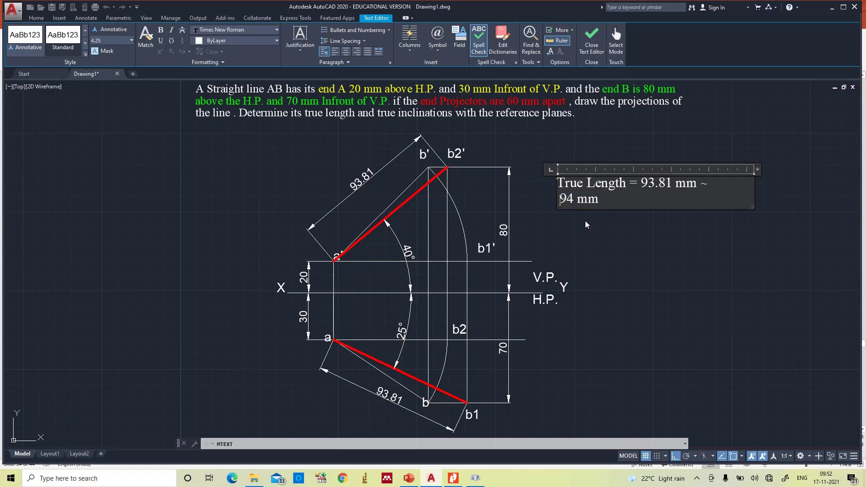
{"action": "key", "text": "BackSpace"}
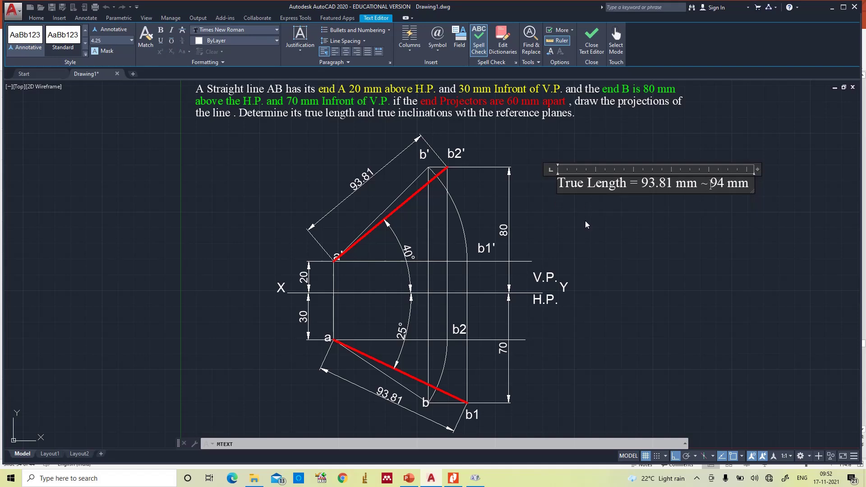
Step: Start a new line under the true length note with a Greek capital theta copied from the GreekC character map
{"action": "left_click", "coordinate": [752, 187]}
{"action": "key", "text": "Return"}
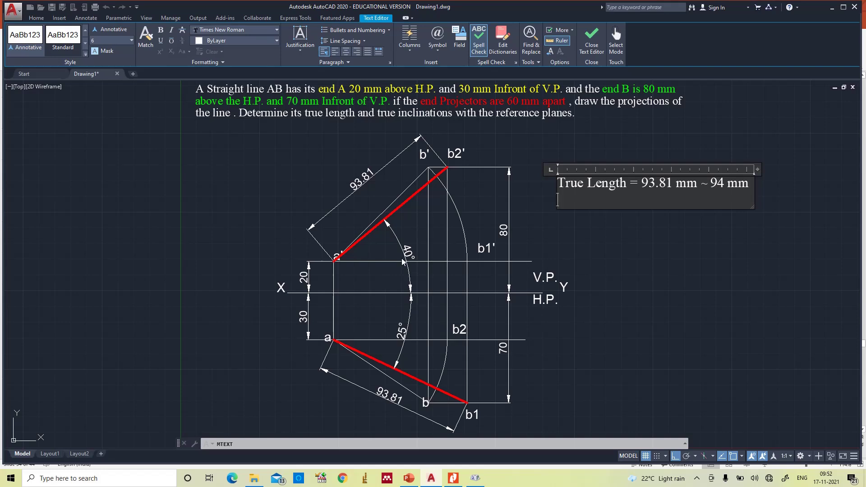
{"action": "left_click", "coordinate": [437, 48]}
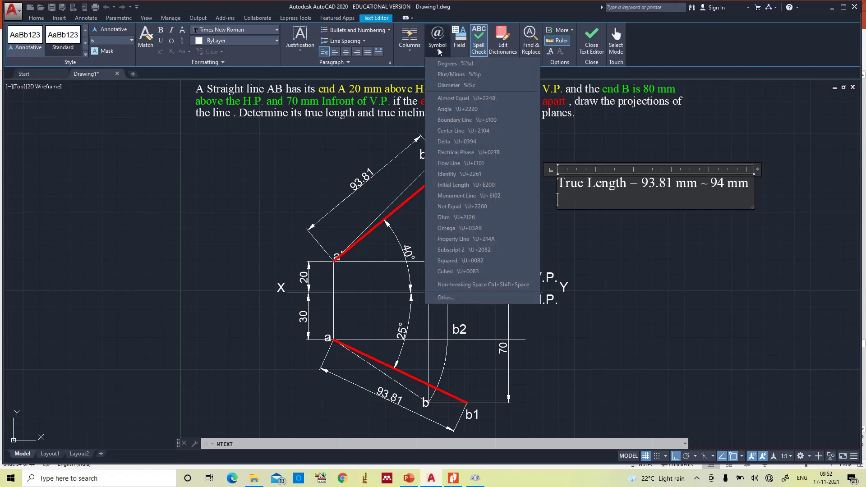
{"action": "left_click", "coordinate": [446, 299]}
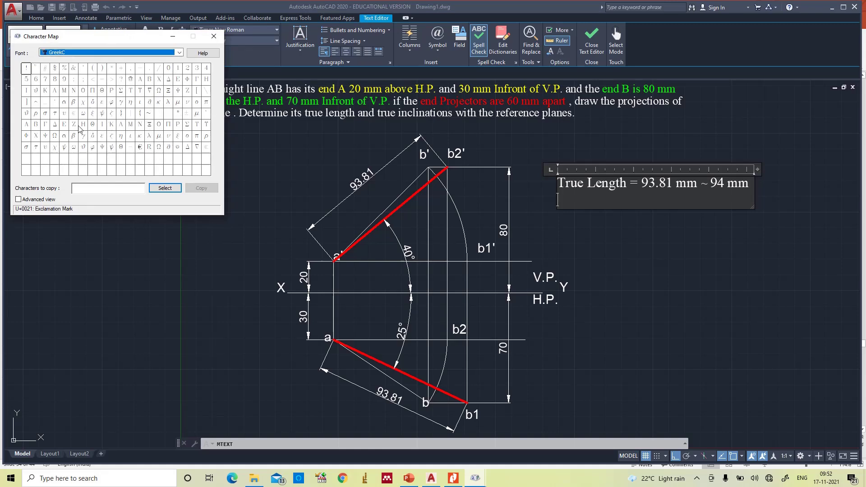
{"action": "left_click", "coordinate": [103, 94]}
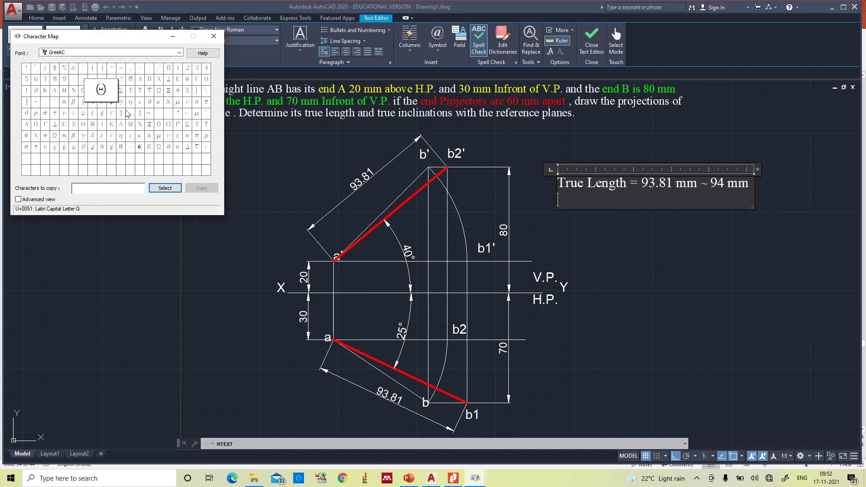
{"action": "left_click", "coordinate": [150, 104]}
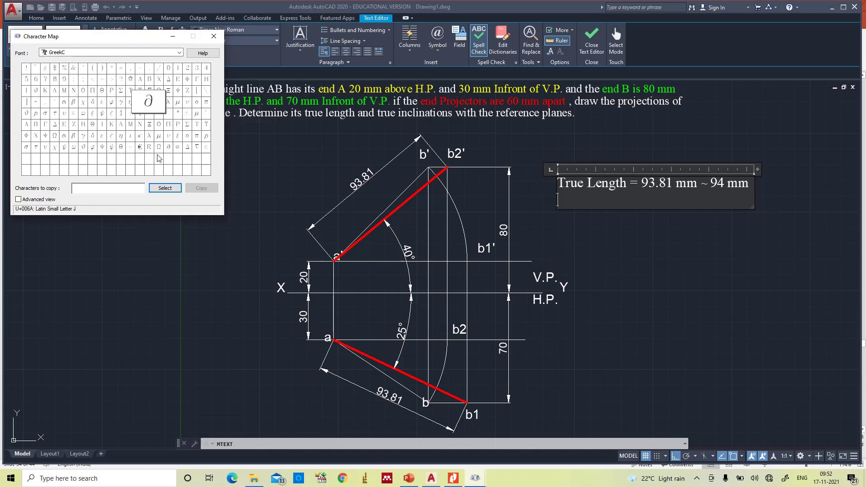
{"action": "left_click", "coordinate": [121, 151]}
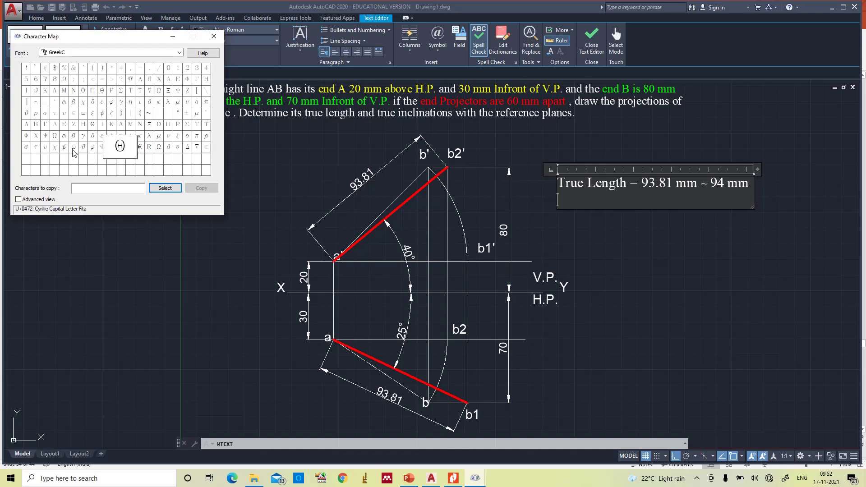
{"action": "left_click", "coordinate": [94, 130]}
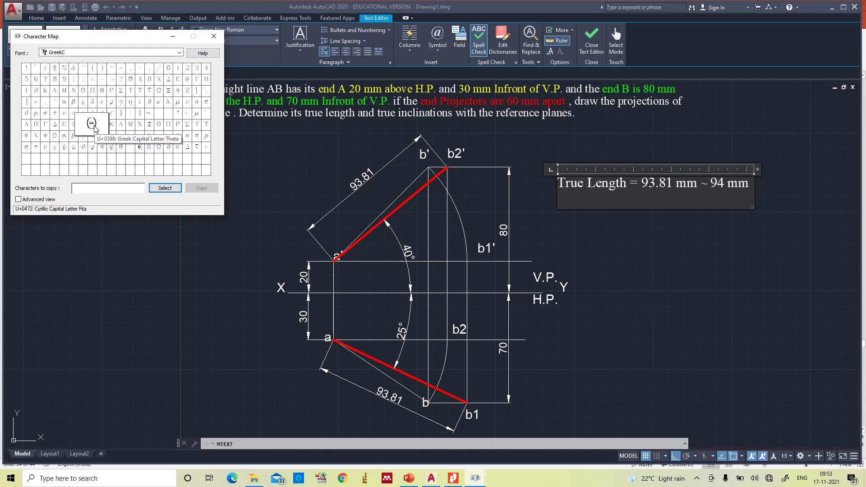
{"action": "left_click", "coordinate": [165, 188]}
{"action": "left_click", "coordinate": [201, 188]}
{"action": "left_click", "coordinate": [577, 202]}
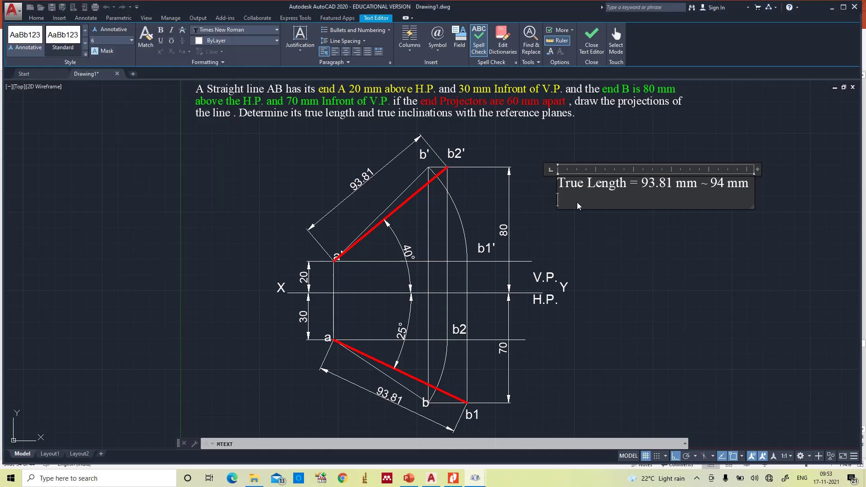
{"action": "key", "text": "ctrl+v"}
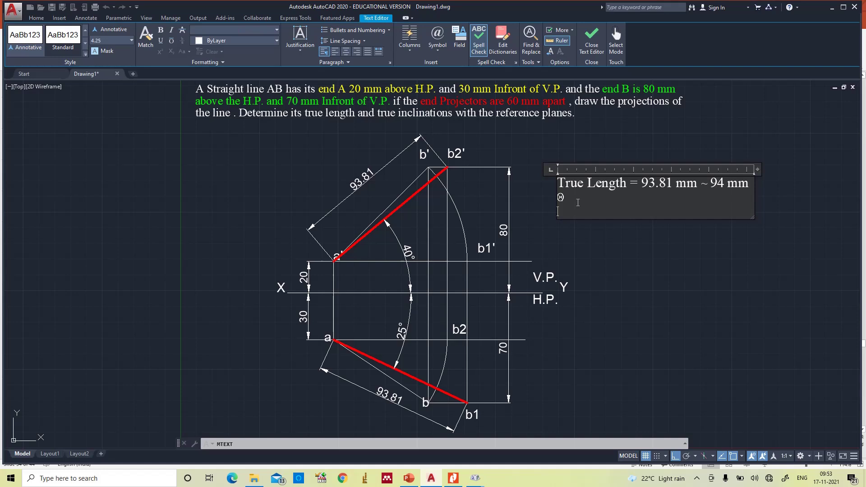
Step: Complete the theta inclination on the same line as "= 40" followed by a degree symbol
{"action": "key", "text": "BackSpace"}
{"action": "type", "text": "="}
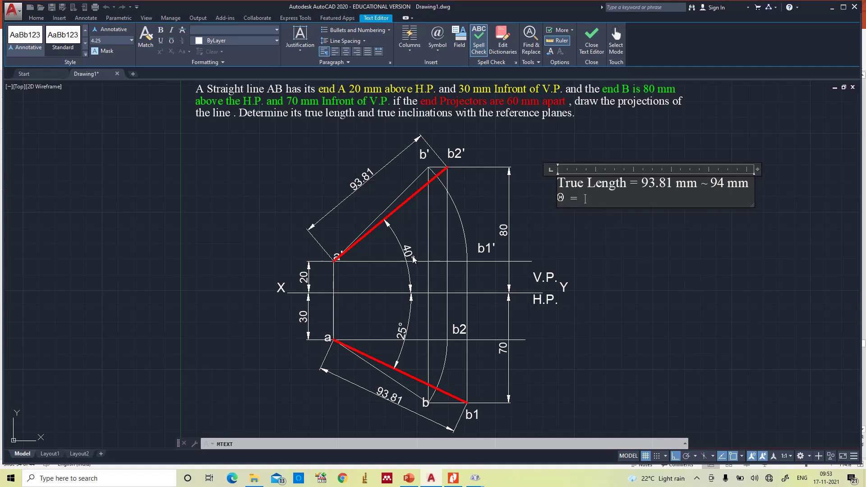
{"action": "type", "text": " 40"}
{"action": "left_click", "coordinate": [431, 51]}
{"action": "left_click", "coordinate": [447, 64]}
Step: Insert a Greek capital phi from the GreekC character map after the 40° value on the note's second line
{"action": "left_click", "coordinate": [438, 47]}
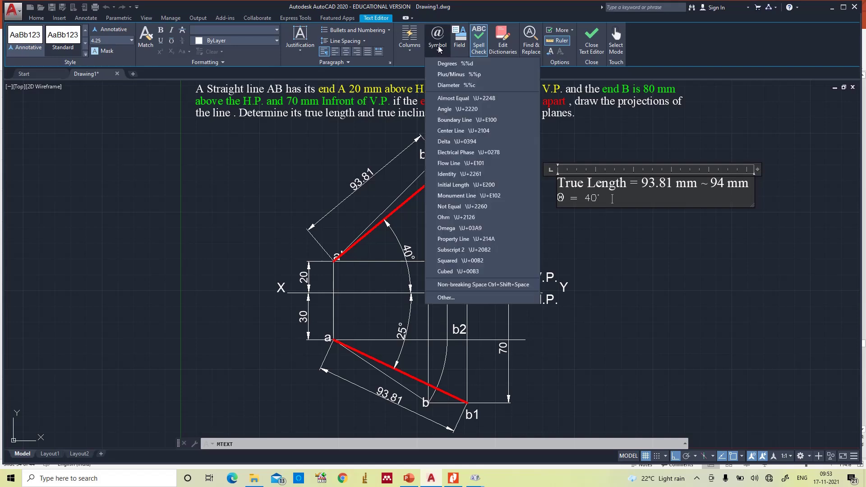
{"action": "left_click", "coordinate": [445, 298]}
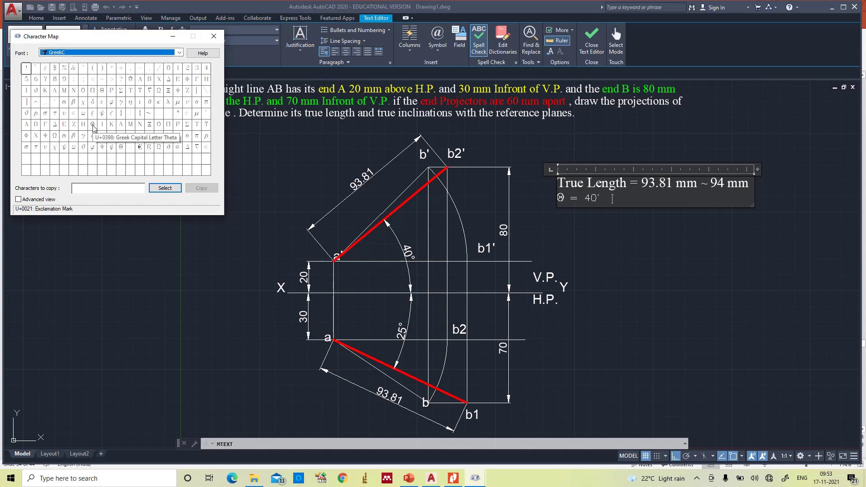
{"action": "left_click", "coordinate": [93, 126]}
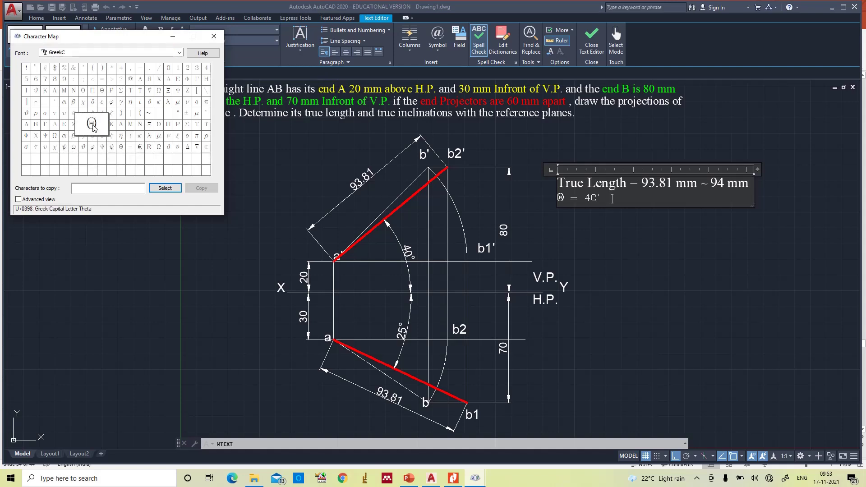
{"action": "left_click", "coordinate": [74, 147]}
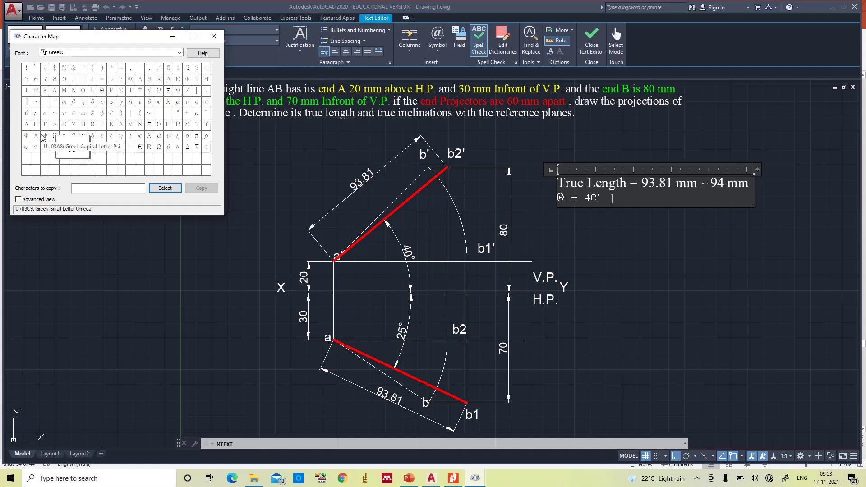
{"action": "left_click", "coordinate": [28, 137]}
{"action": "left_click", "coordinate": [165, 188]}
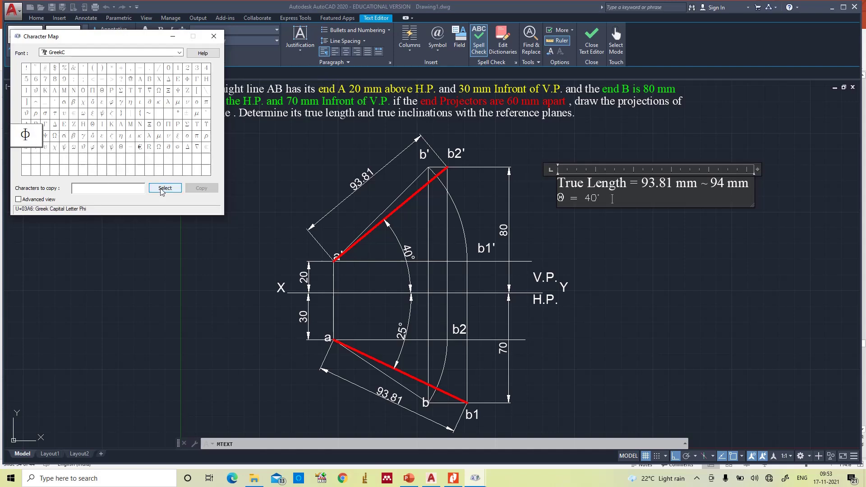
{"action": "left_click", "coordinate": [203, 188]}
{"action": "left_click", "coordinate": [628, 203]}
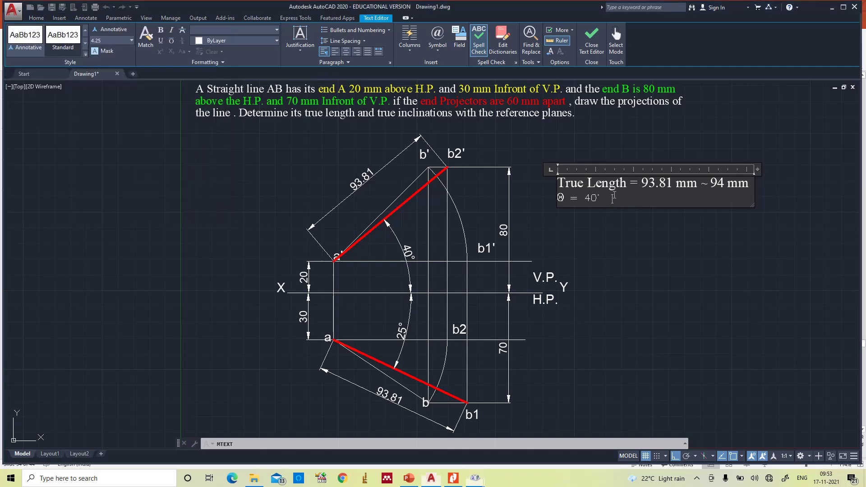
{"action": "key", "text": "ctrl+v"}
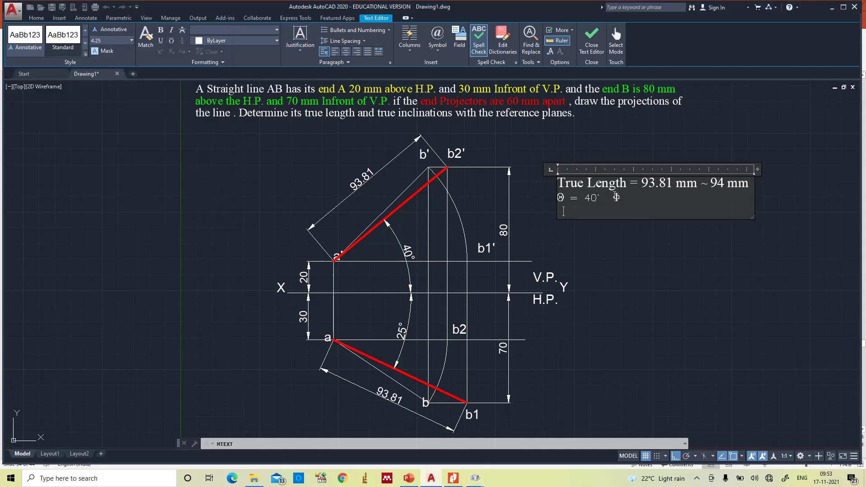
Step: Complete the phi inclination on the same line as "= 25" followed by a degree symbol
{"action": "key", "text": "BackSpace"}
{"action": "type", "text": "="}
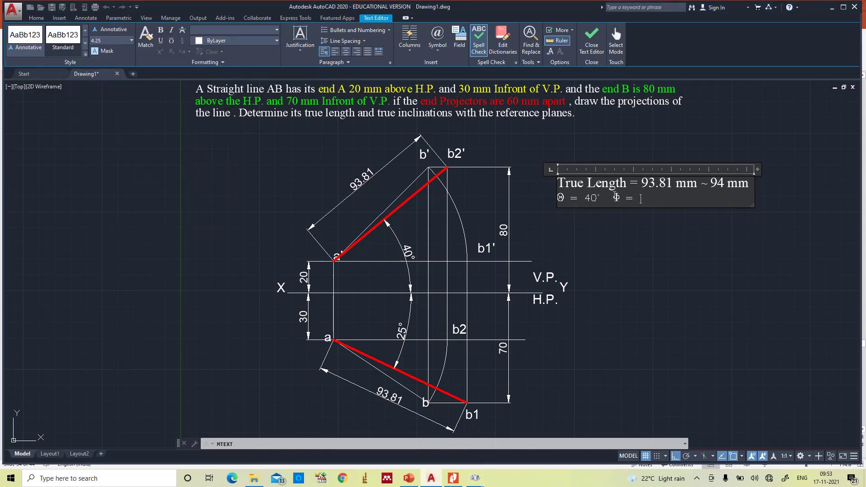
{"action": "type", "text": " 25"}
{"action": "left_click", "coordinate": [437, 39]}
{"action": "left_click", "coordinate": [449, 67]}
Step: Set the inclinations line to the italic8 font with a text height of 6 and finish editing the note
{"action": "left_click_drag", "start_coordinate": [655, 199], "coordinate": [554, 196]}
{"action": "left_click", "coordinate": [255, 27]}
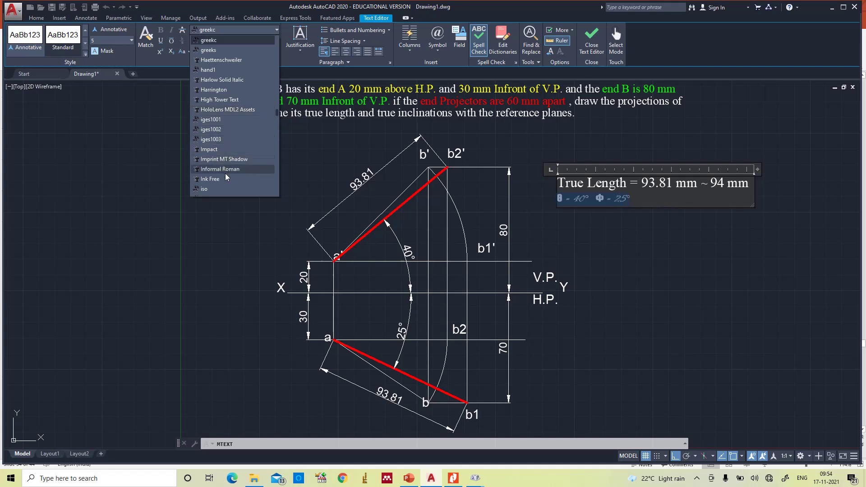
{"action": "scroll", "coordinate": [224, 181], "scroll_direction": "down", "scroll_amount": 1}
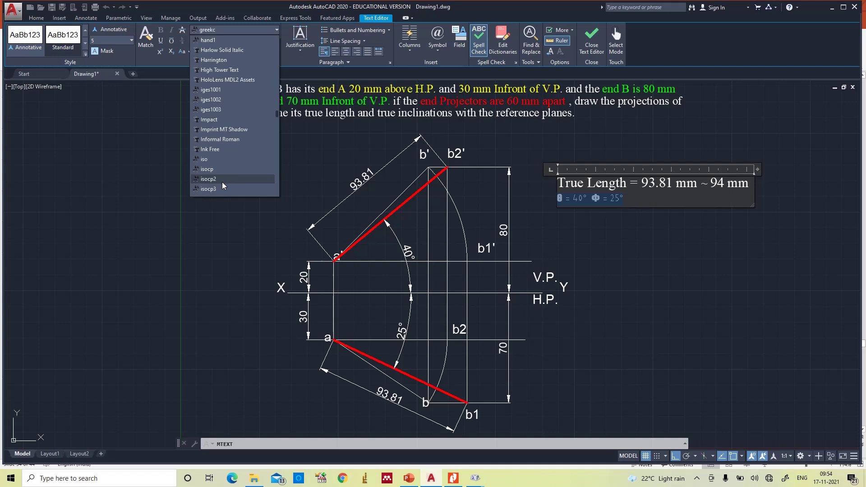
{"action": "scroll", "coordinate": [216, 195], "scroll_direction": "down", "scroll_amount": 2}
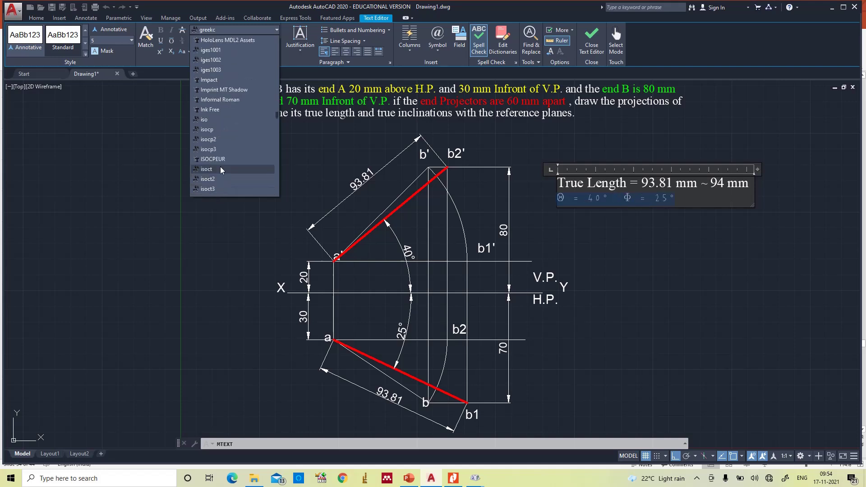
{"action": "scroll", "coordinate": [213, 184], "scroll_direction": "down", "scroll_amount": 2}
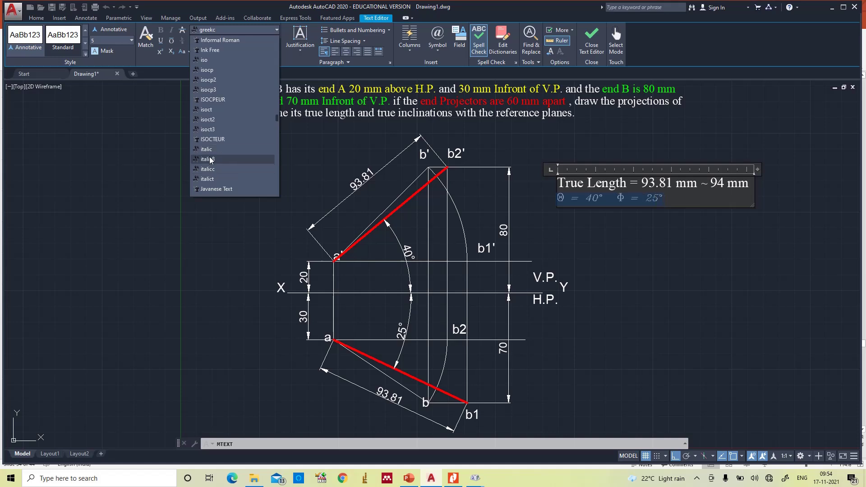
{"action": "left_click", "coordinate": [210, 159]}
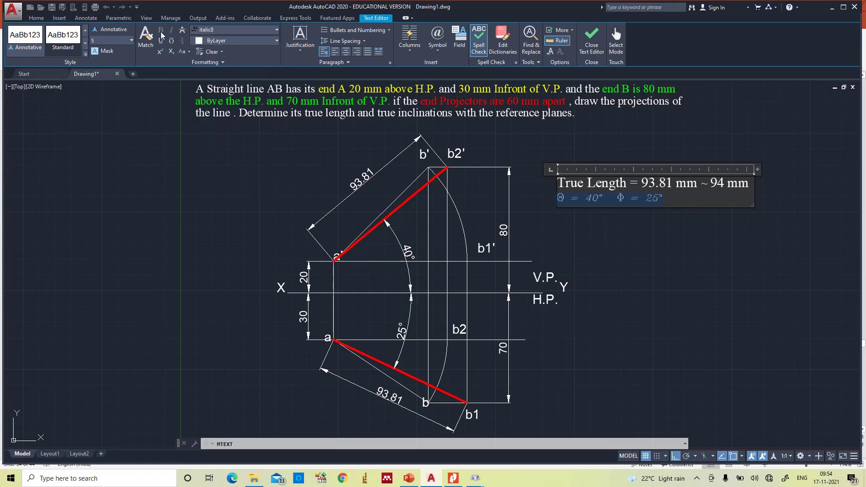
{"action": "left_click", "coordinate": [106, 40]}
{"action": "type", "text": "6"}
{"action": "key", "text": "Return"}
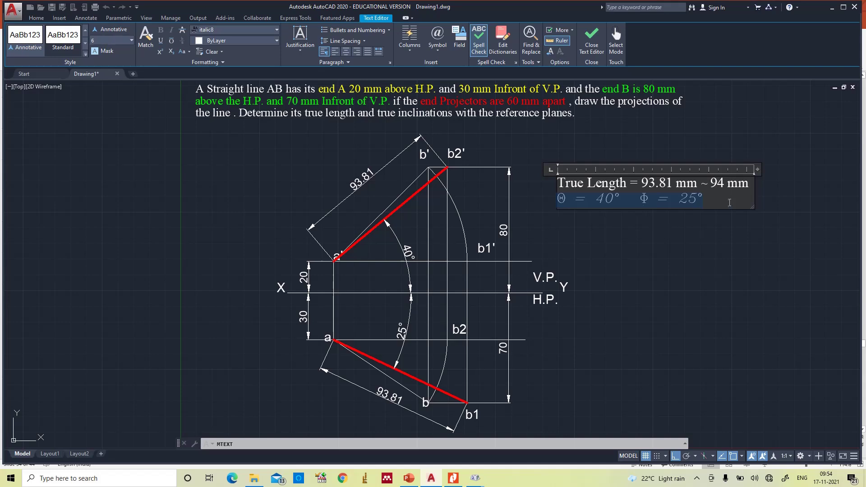
{"action": "left_click", "coordinate": [729, 224]}
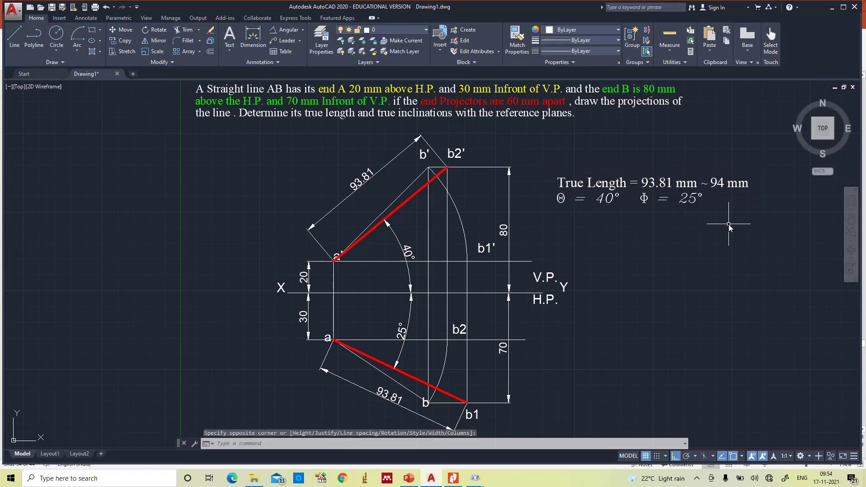
Step: Zoom to the entire drawing and check how the sheet appears in Layout1 and Layout2
{"action": "type", "text": "z"}
{"action": "key", "text": "Return"}
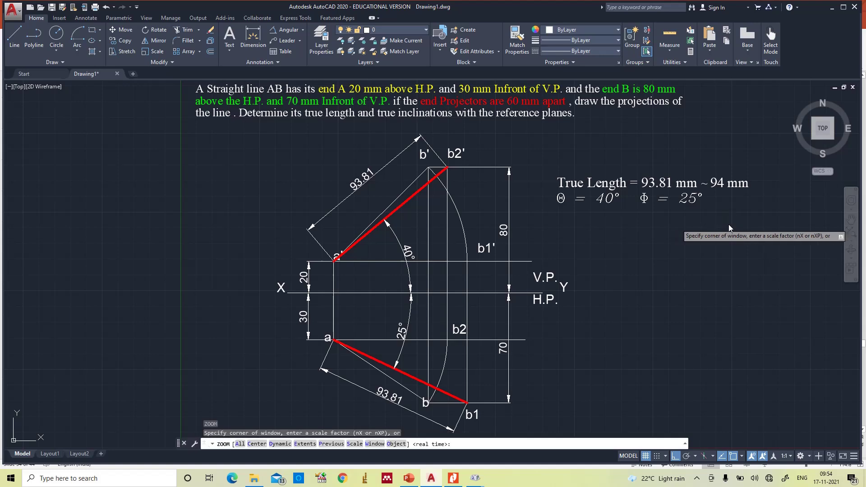
{"action": "type", "text": "a"}
{"action": "key", "text": "Return"}
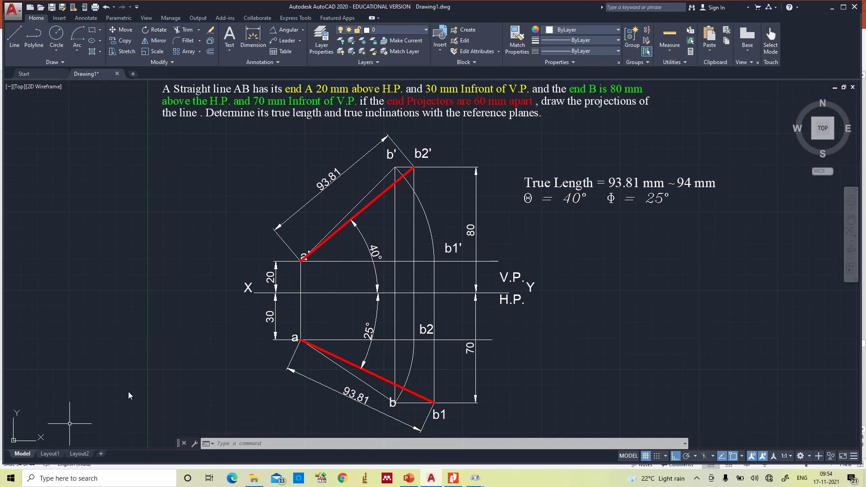
{"action": "left_click", "coordinate": [56, 454]}
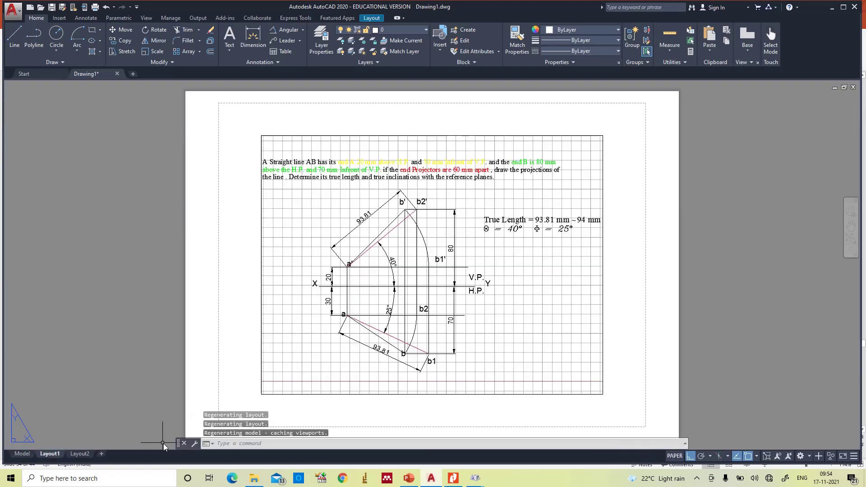
{"action": "left_click", "coordinate": [78, 454]}
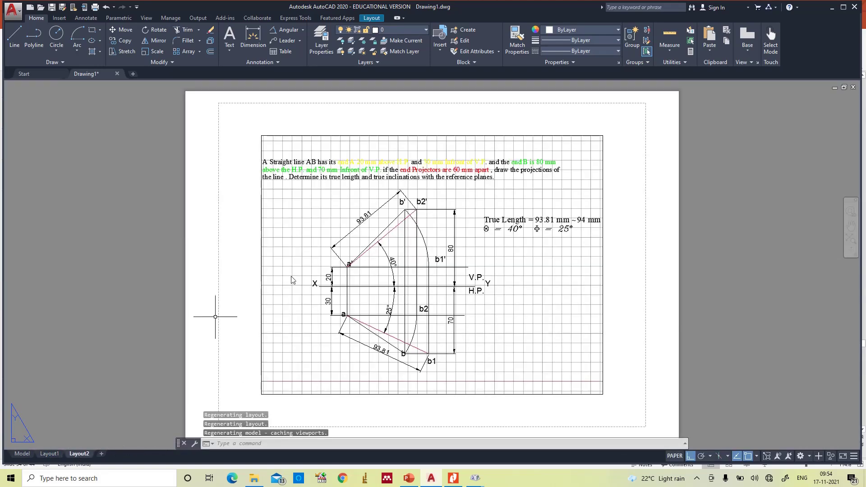